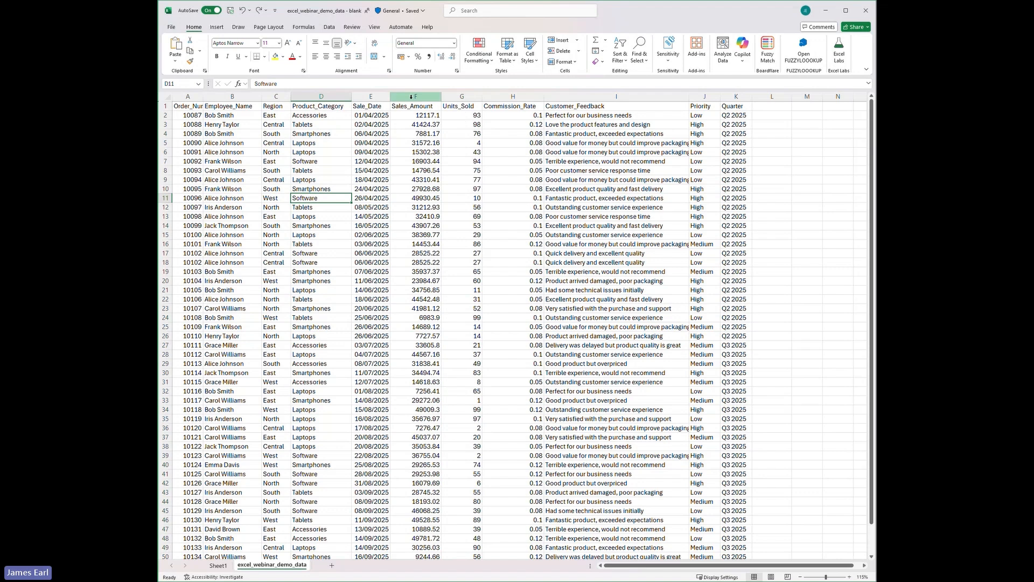
- Highlight the values greater than 30000 in the Sales_Amount column with a green fill using conditional formatting
left_click(411, 97)
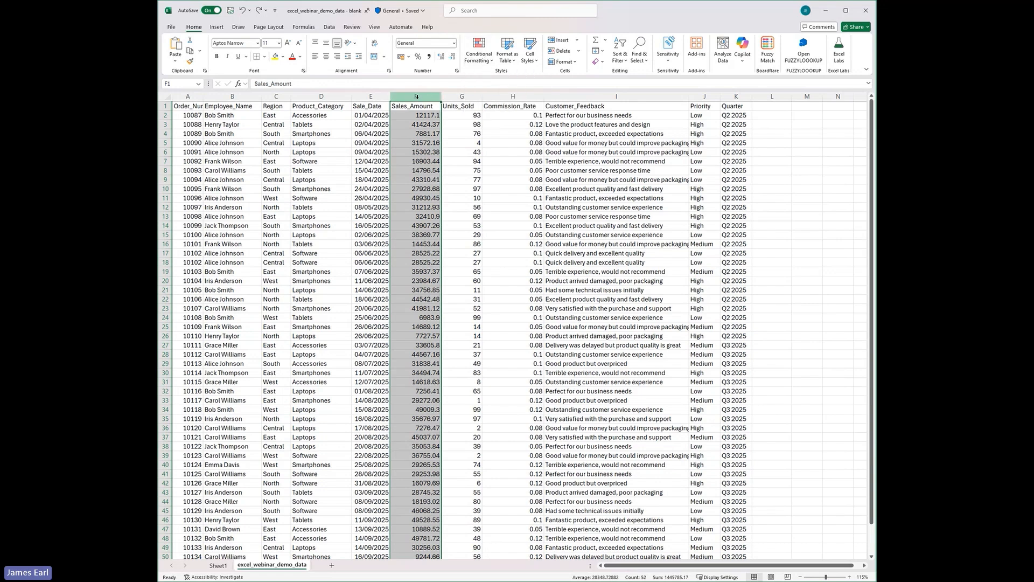
left_click(481, 59)
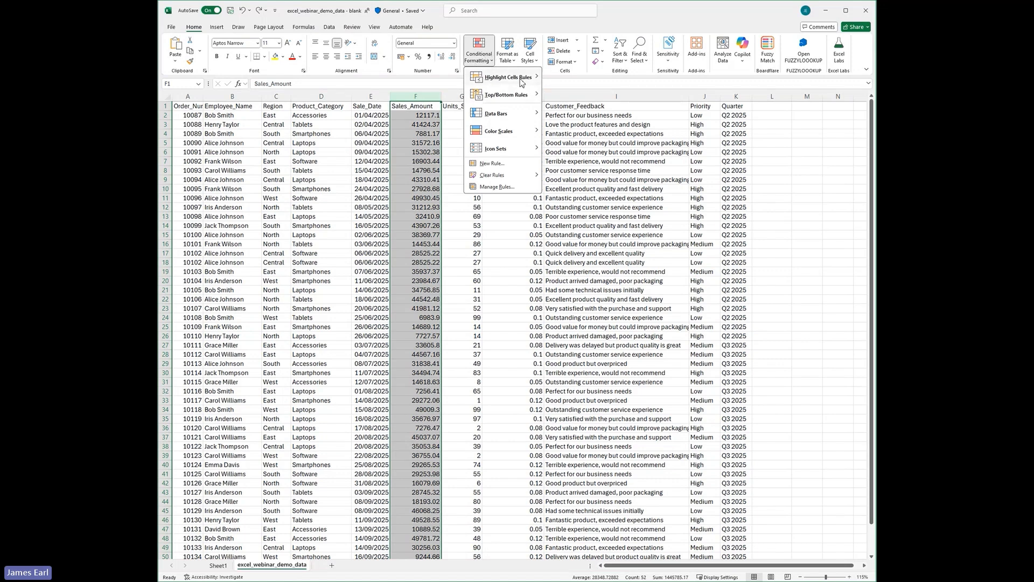
mouse_move(522, 82)
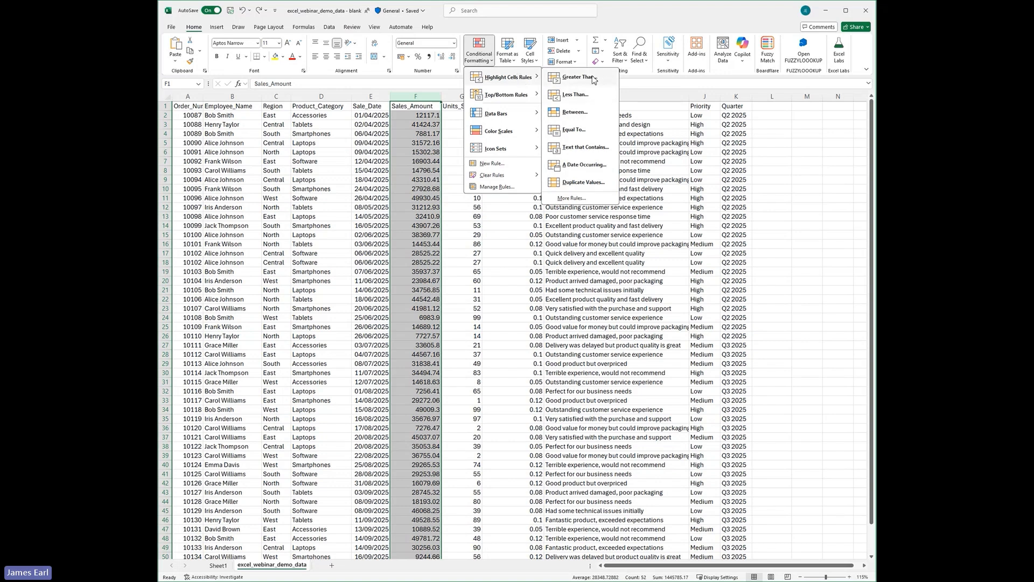
left_click(580, 82)
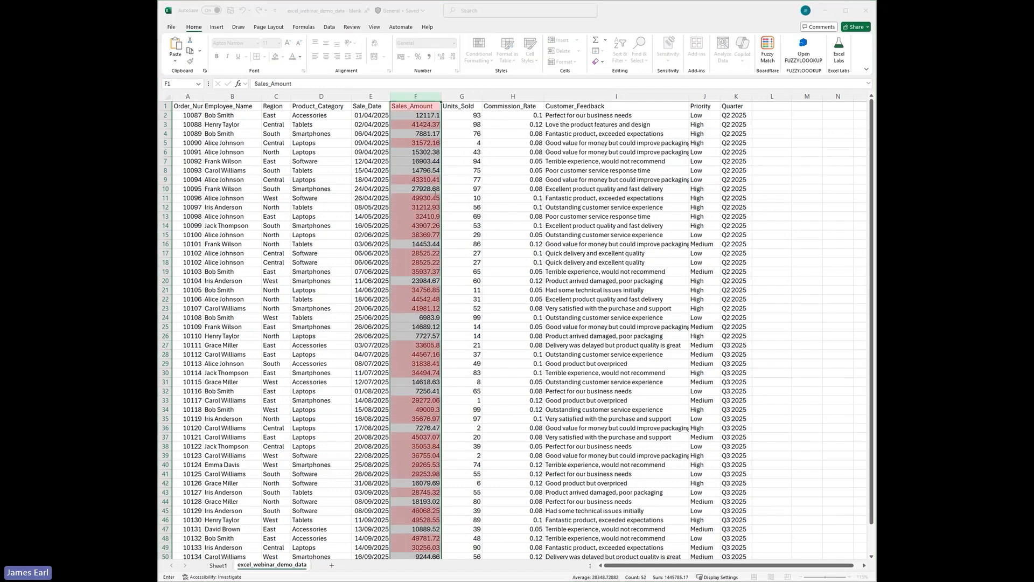
type("30000")
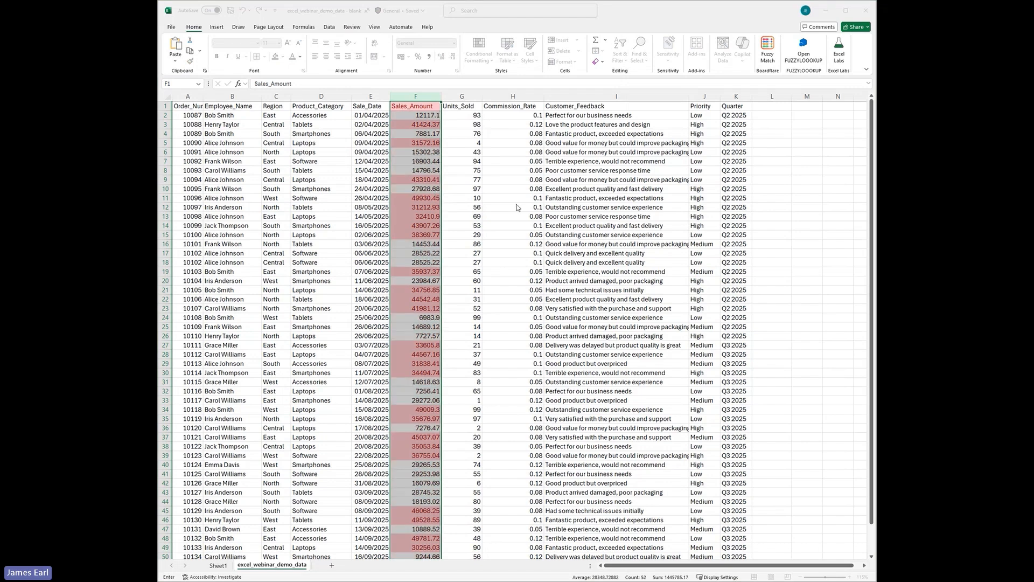
key("Return")
left_click(552, 214)
left_click(520, 209)
left_click(425, 199)
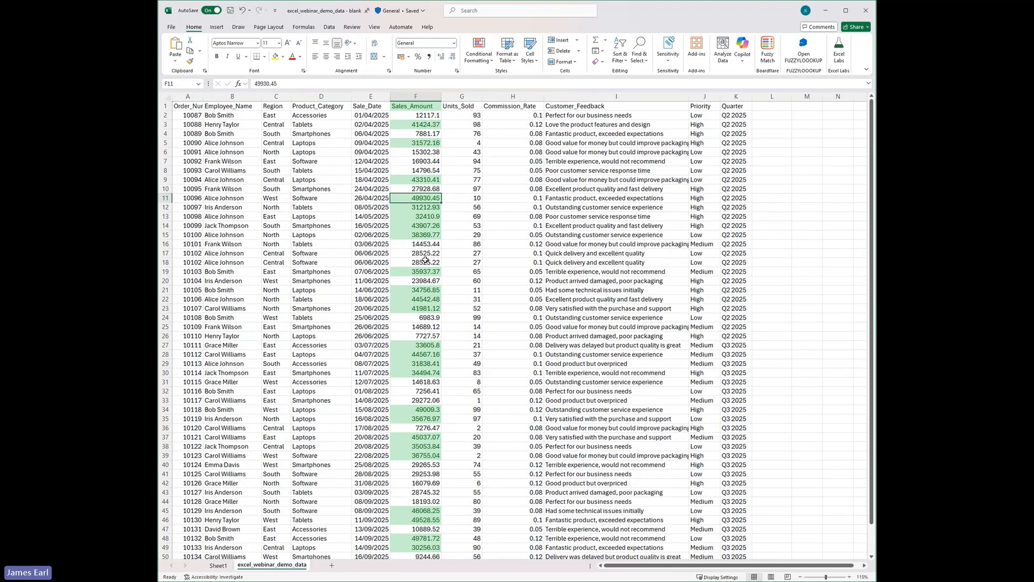
scroll(425, 261, "down", 2)
scroll(425, 259, "up", 2)
- Apply the green-yellow-red color scale to the Sales_Amount column and check a few high and low values
left_click(430, 96)
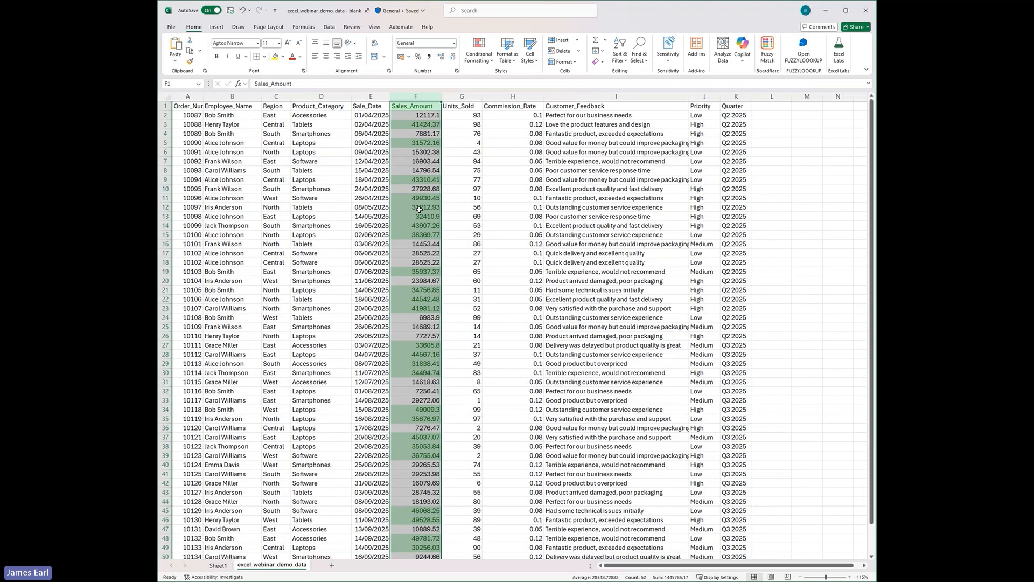
left_click(483, 59)
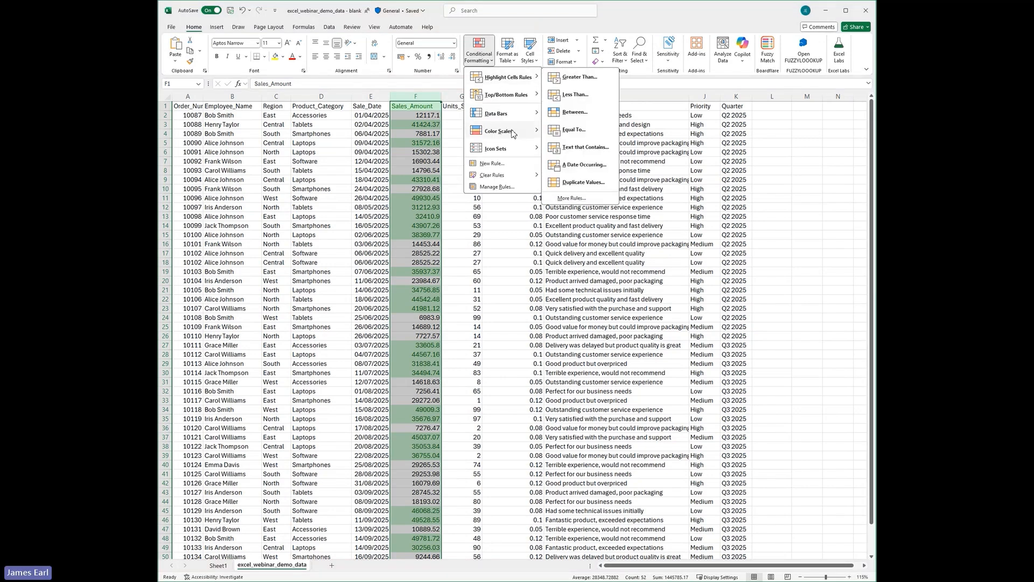
mouse_move(513, 134)
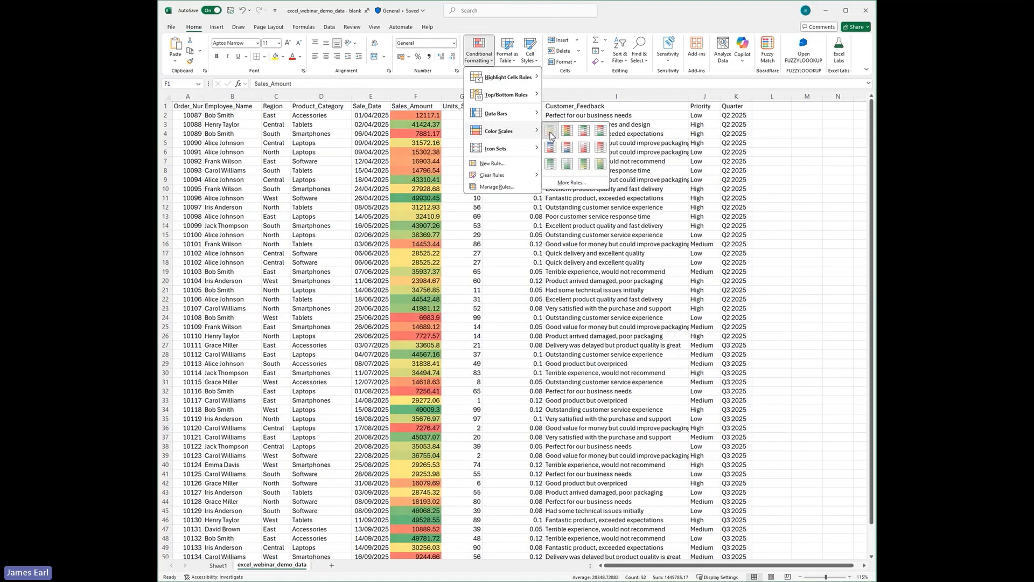
left_click(550, 131)
left_click(461, 235)
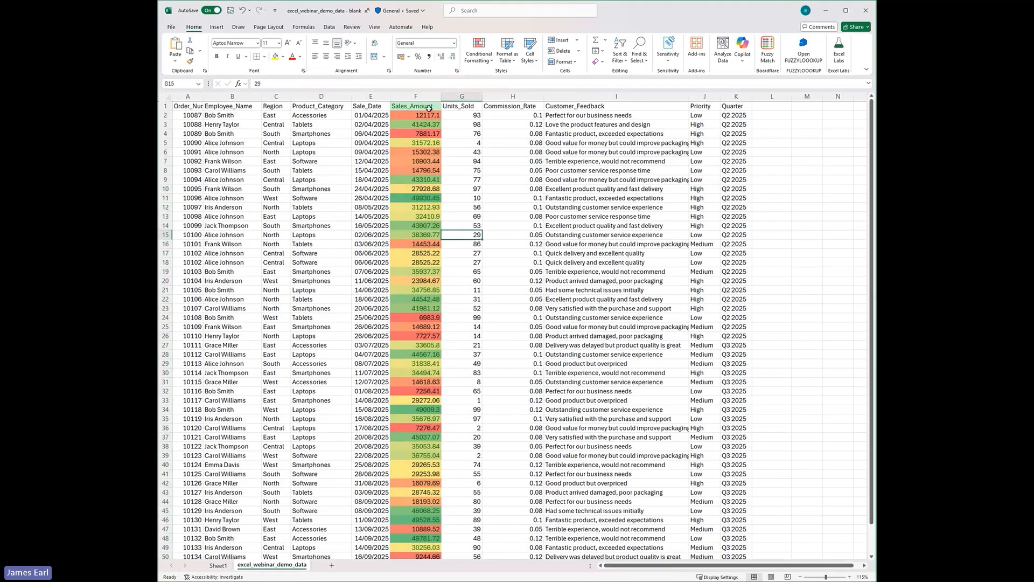
left_click(414, 198)
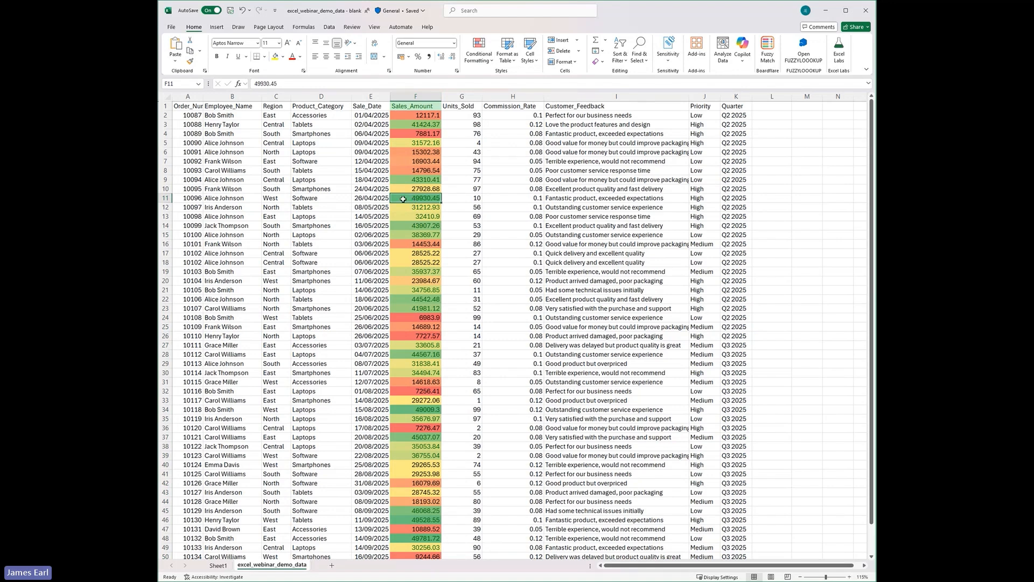
left_click(422, 317)
left_click(413, 334)
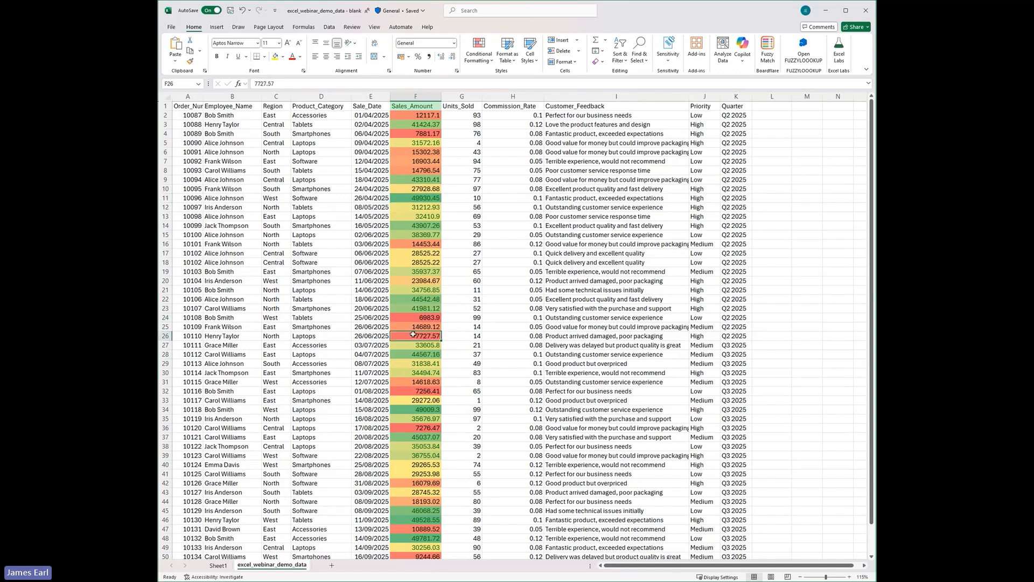
left_click(417, 391)
left_click(415, 426)
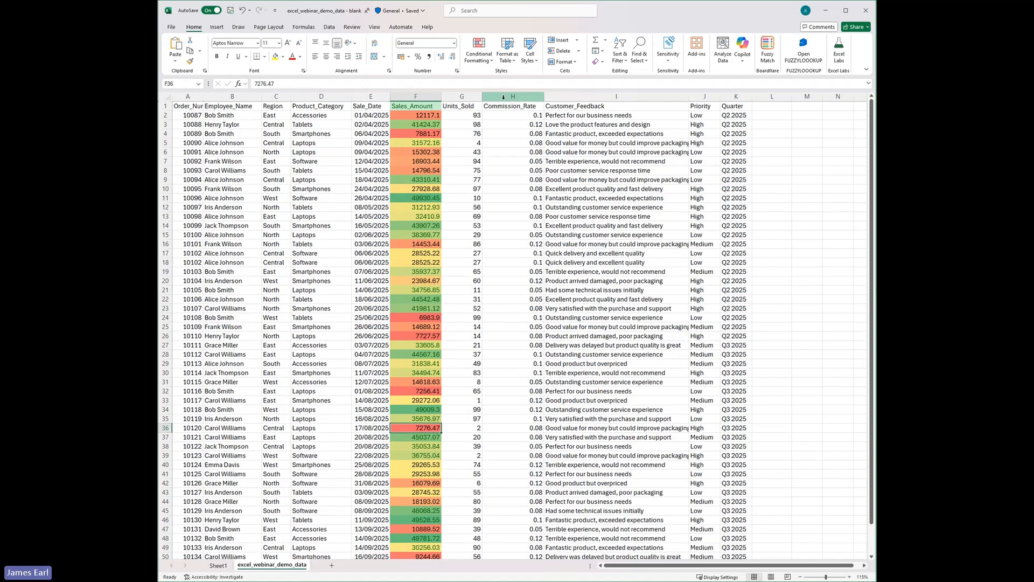
- Apply the icon set of green, yellow and red circles to the Commission_Rate column
left_click(503, 97)
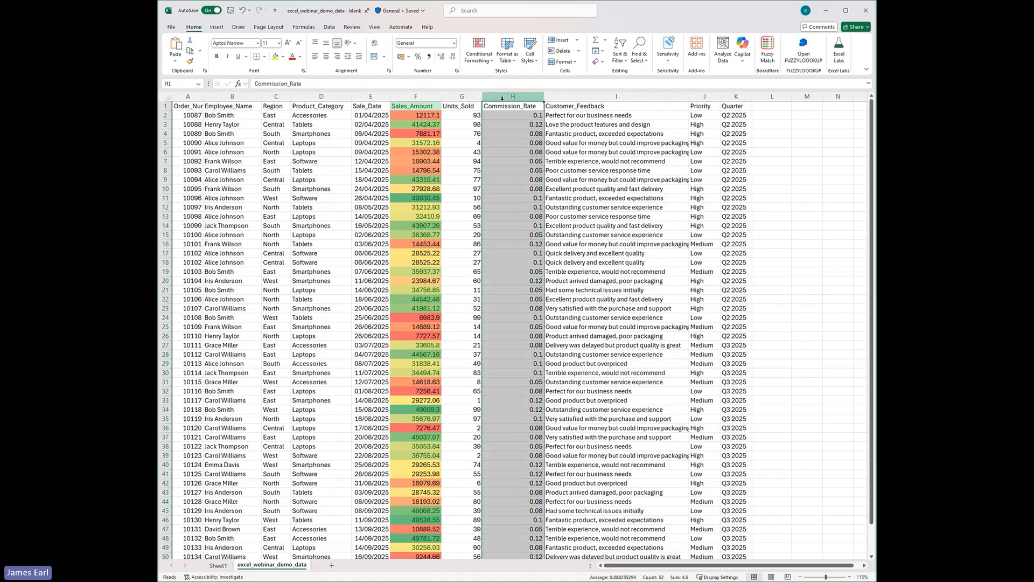
left_click(483, 63)
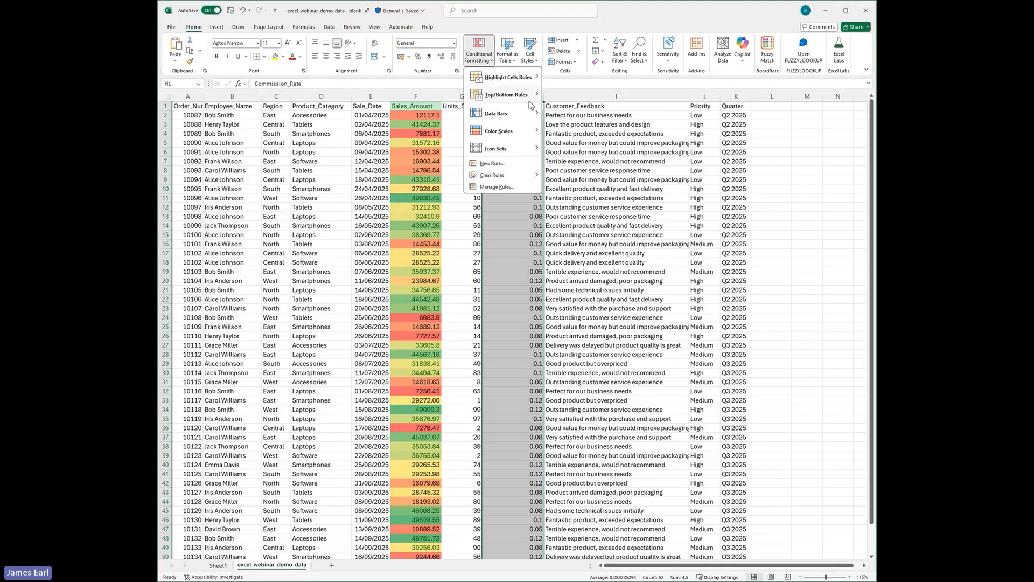
mouse_move(515, 151)
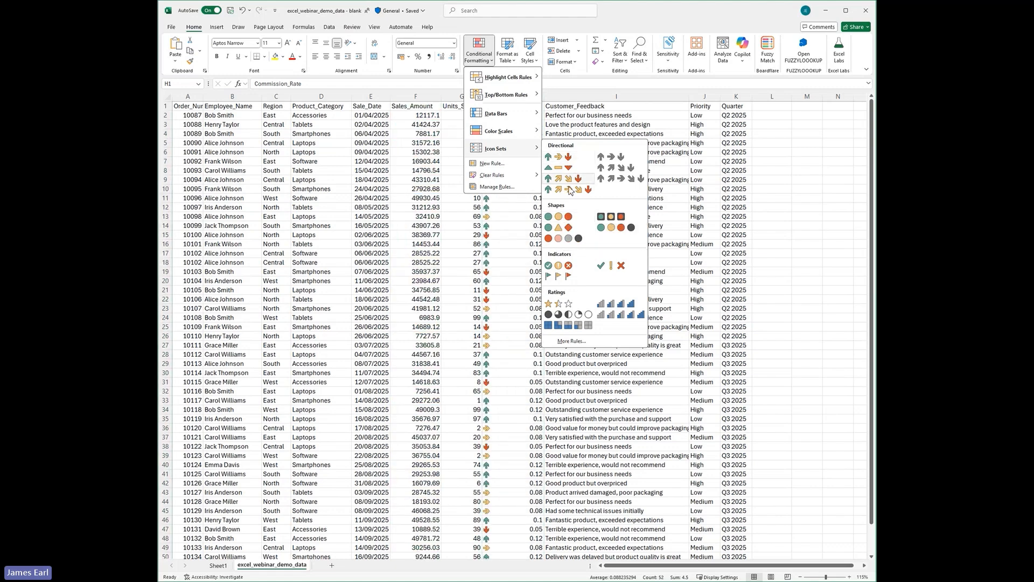
left_click(568, 217)
left_click(513, 201)
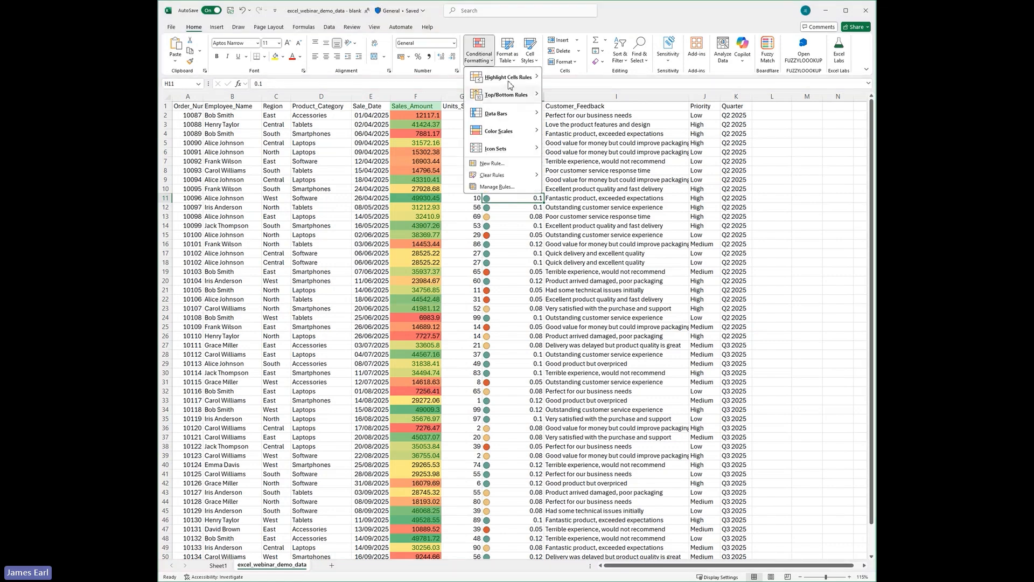
- Add blue gradient-fill data bars to the Units_Sold column and inspect a few of its cells
mouse_move(513, 81)
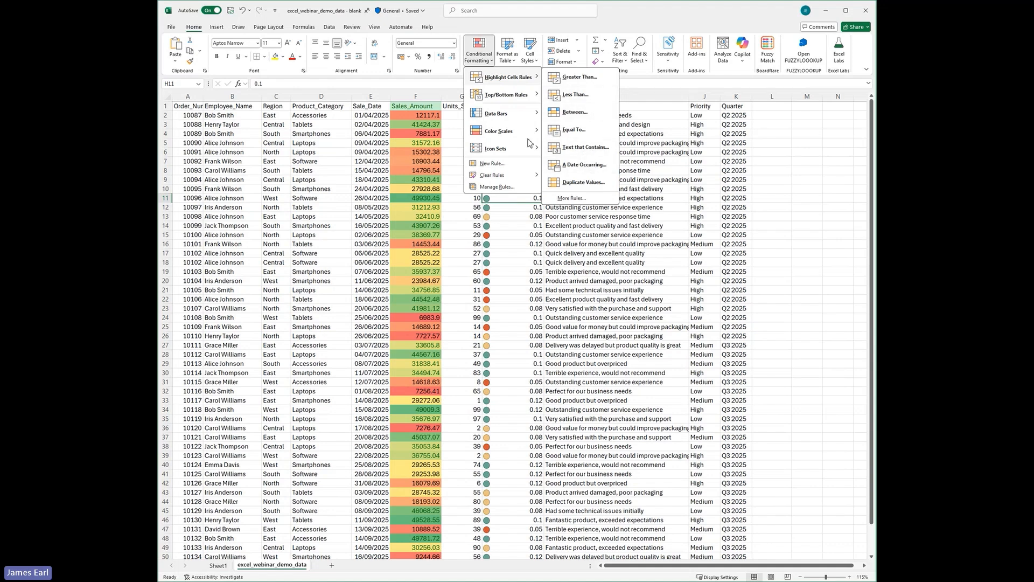
mouse_move(515, 111)
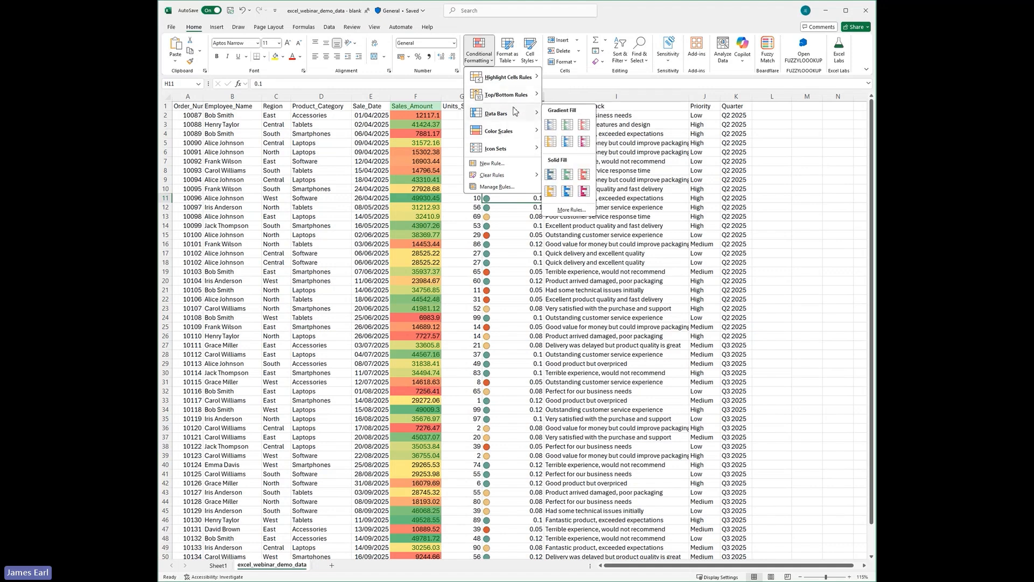
left_click(505, 229)
left_click(471, 99)
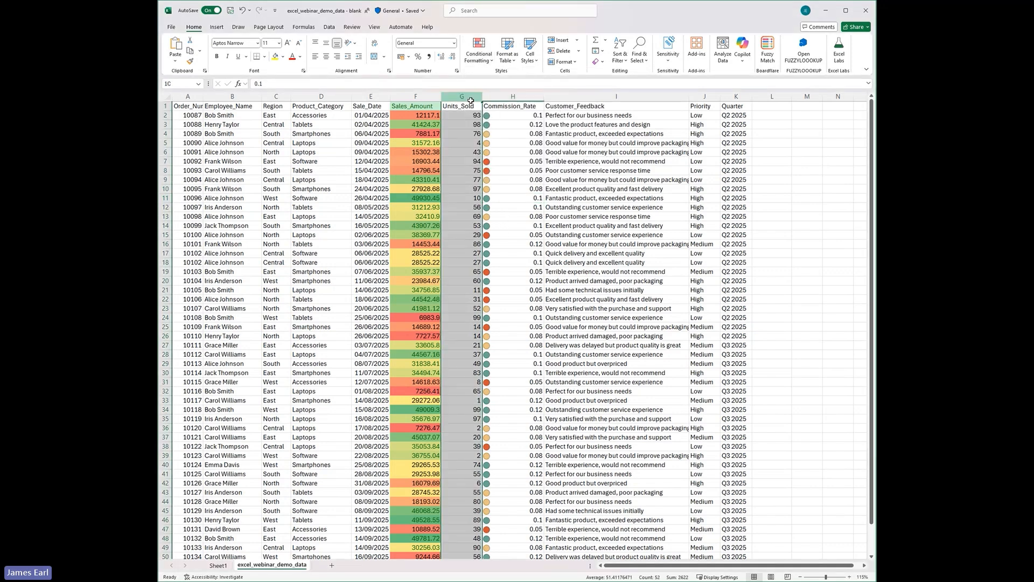
left_click(479, 53)
mouse_move(516, 122)
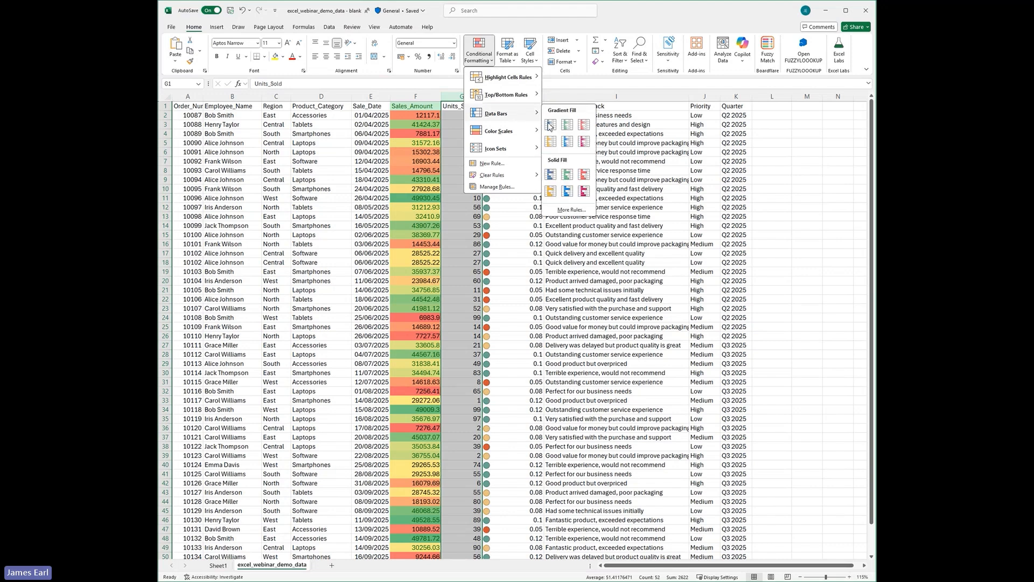
left_click(551, 126)
left_click(464, 225)
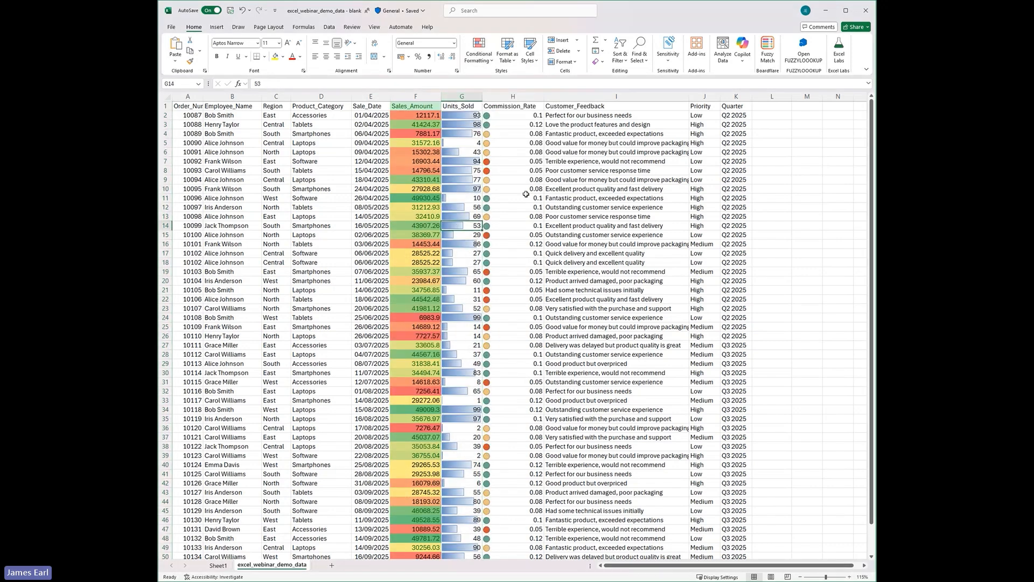
left_click(465, 319)
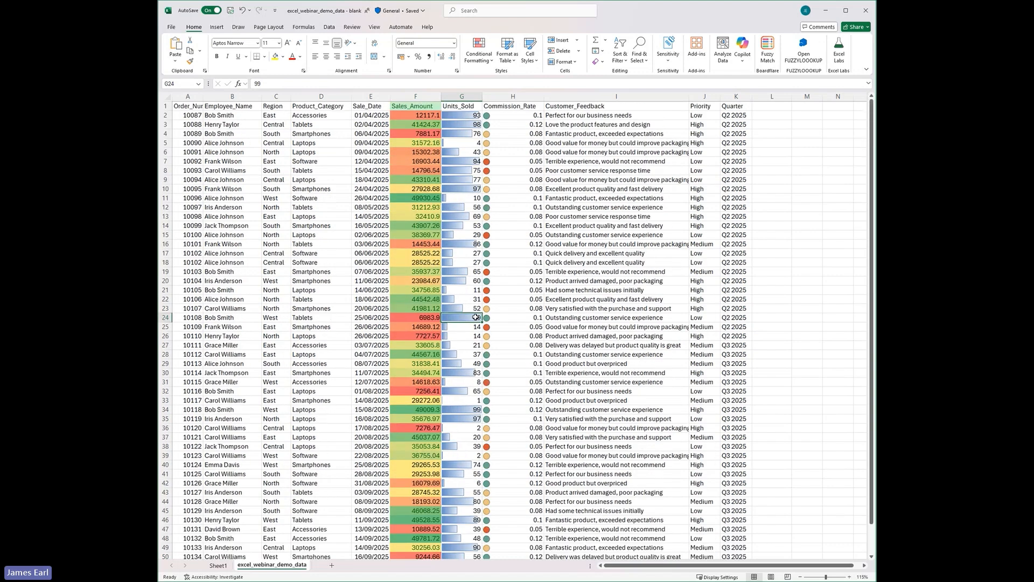
left_click(472, 226)
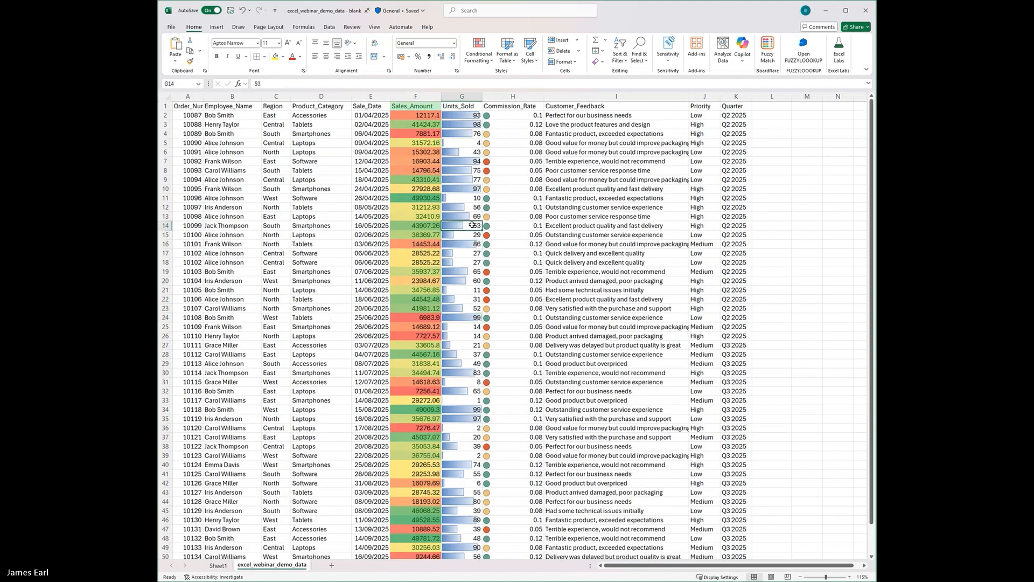
left_click(490, 61)
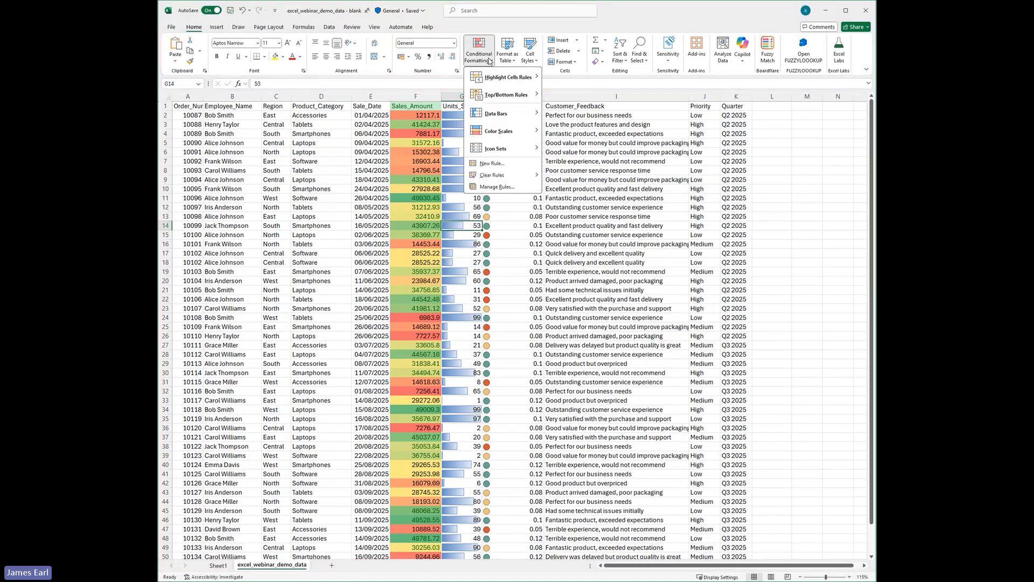
left_click(515, 187)
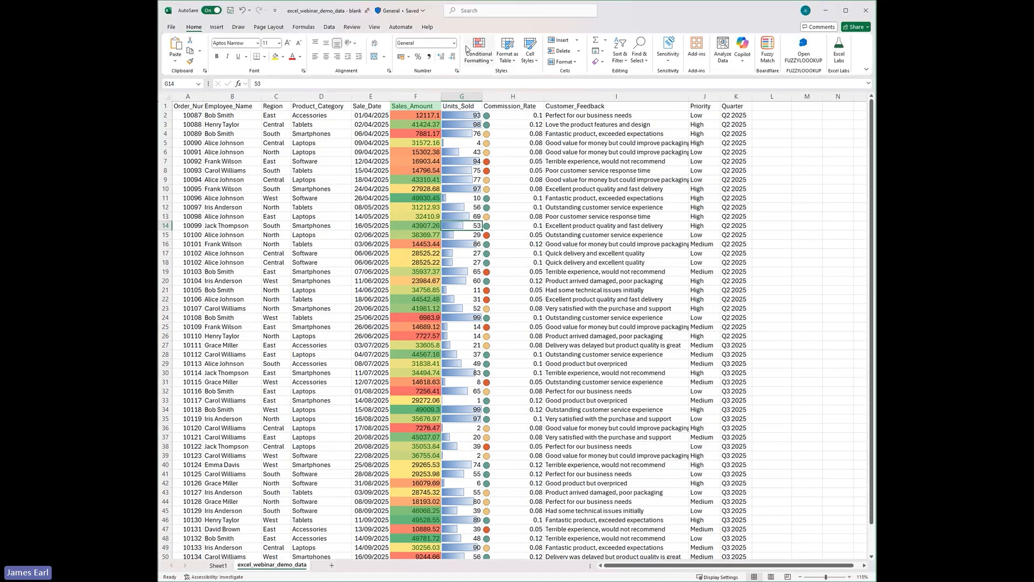
left_click(479, 51)
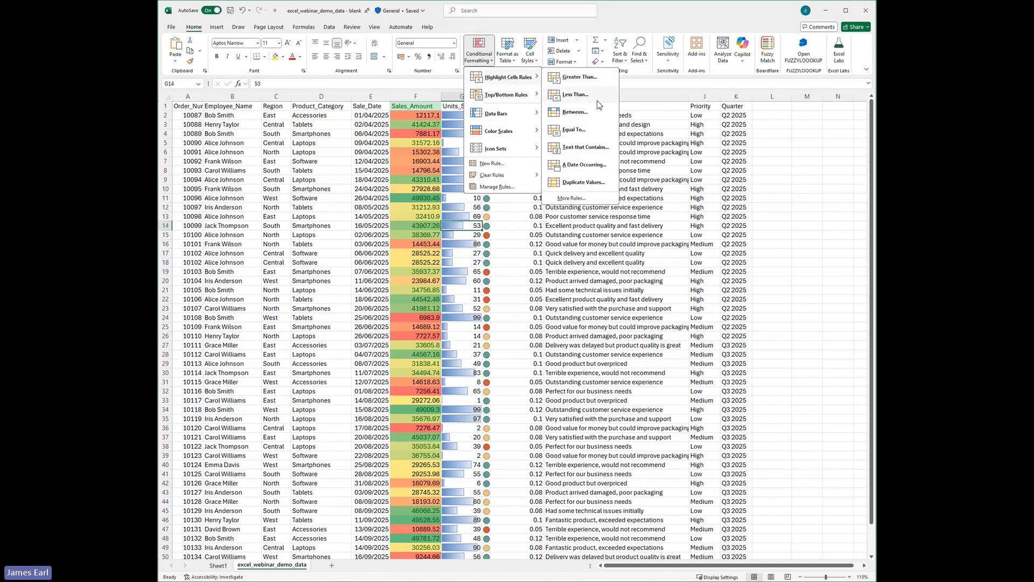
left_click(512, 239)
left_click(510, 179)
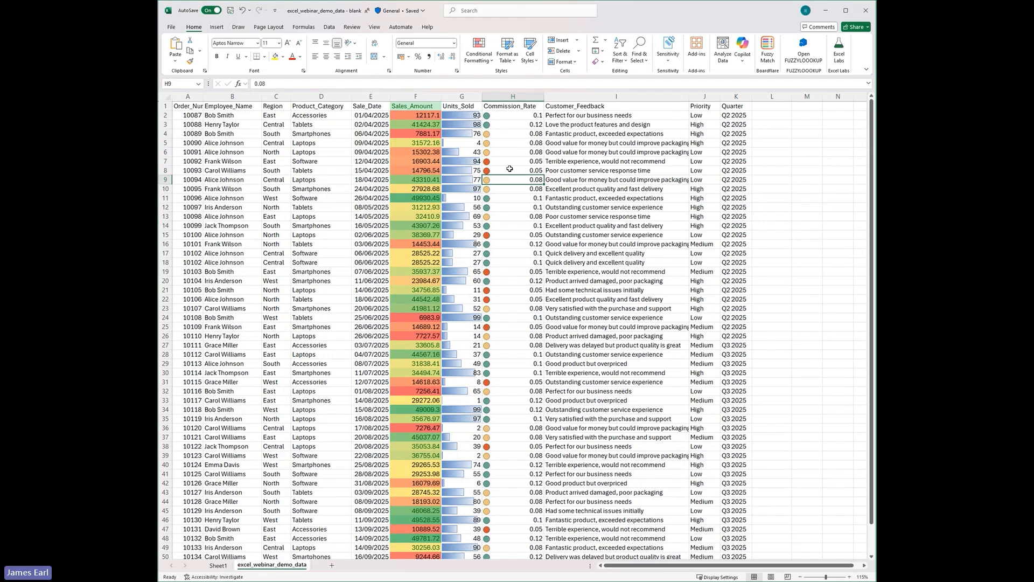
- Clear all conditional formatting rules from the entire sheet
left_click_drag(415, 96, 505, 92)
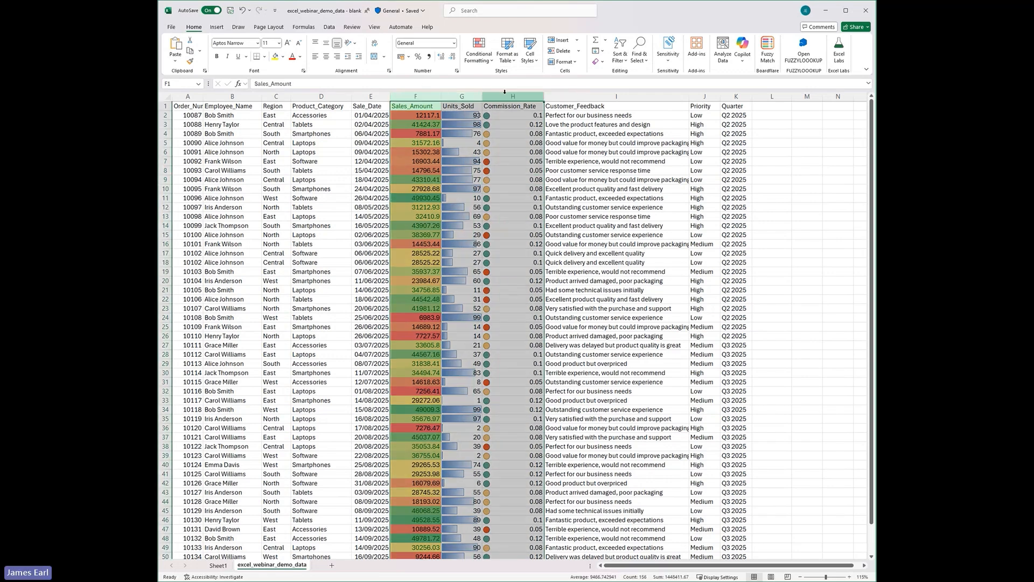
left_click(489, 57)
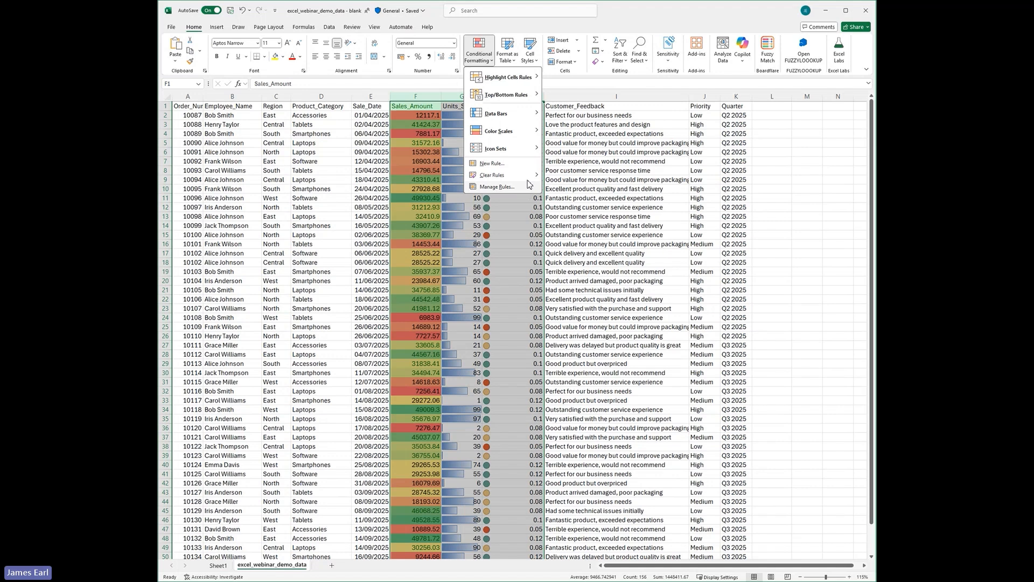
mouse_move(515, 175)
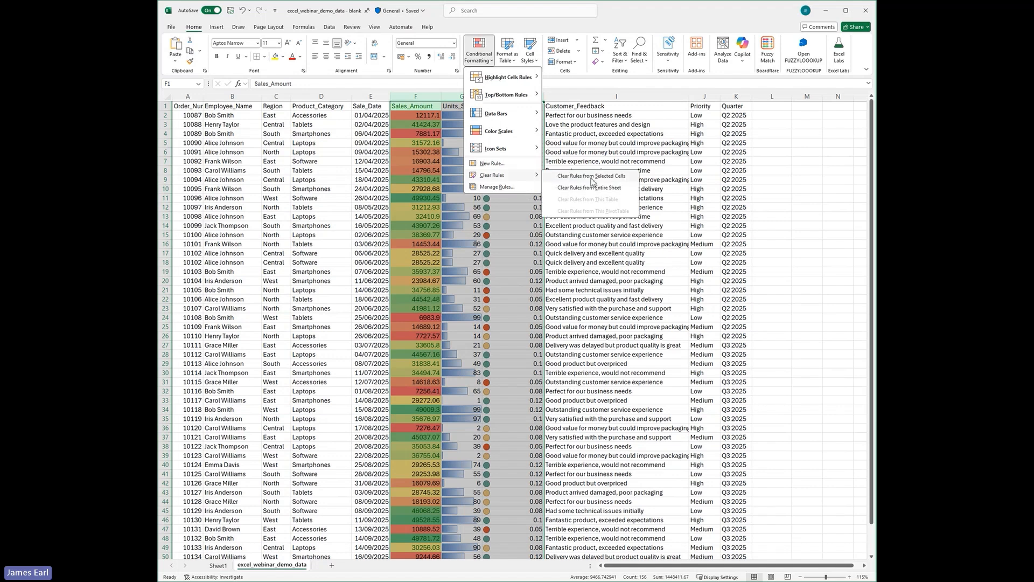
left_click(591, 189)
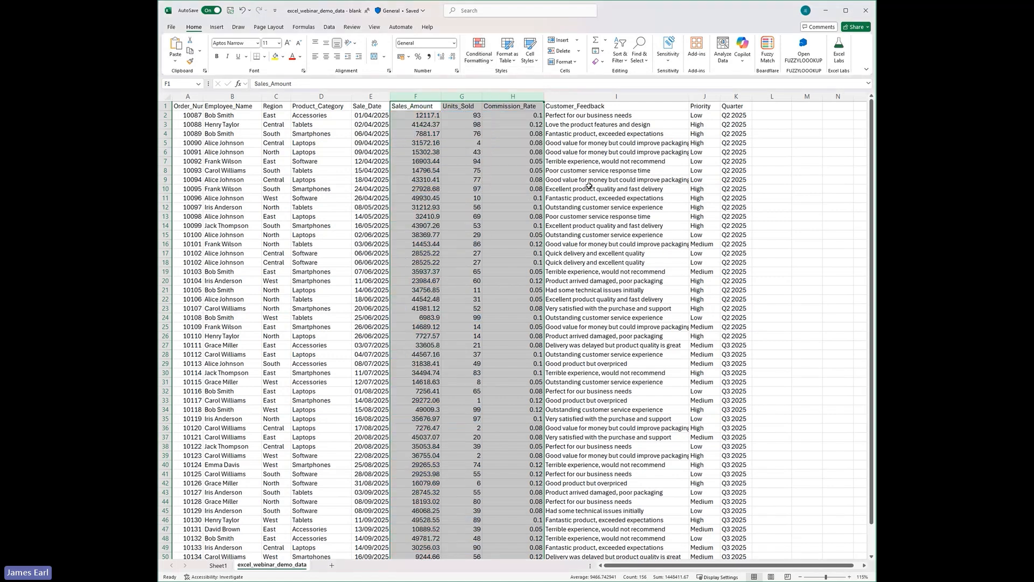
left_click(597, 170)
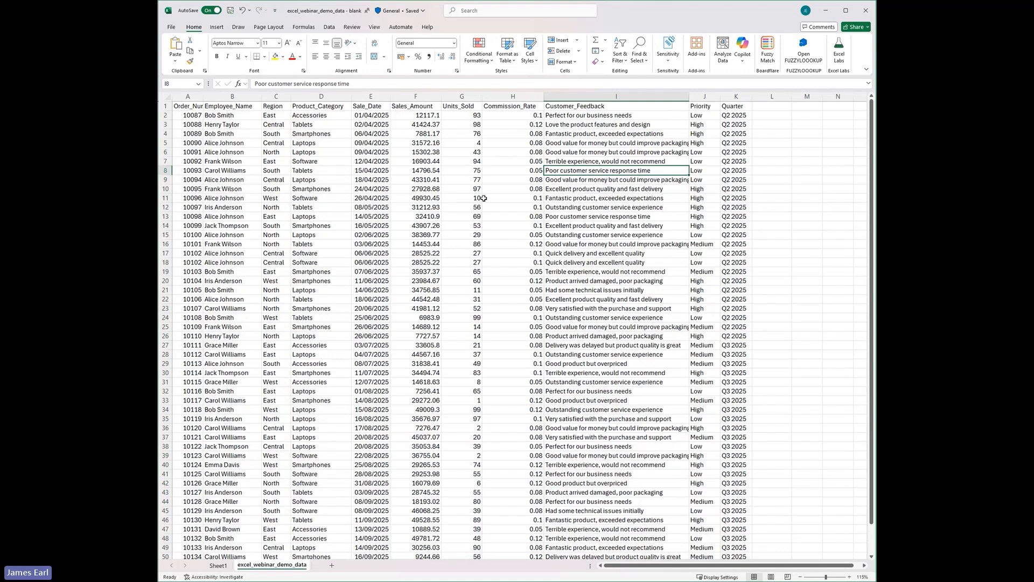
- Apply a Duplicate Values highlight rule with light red fill and dark red text to cell F12 in the Sales_Amount column
left_click(429, 209)
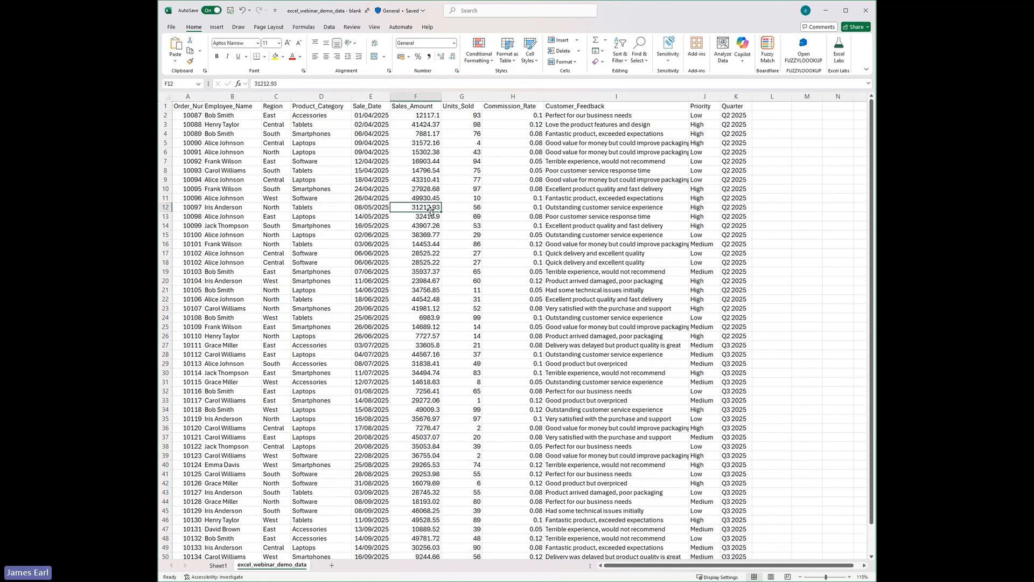
left_click(487, 64)
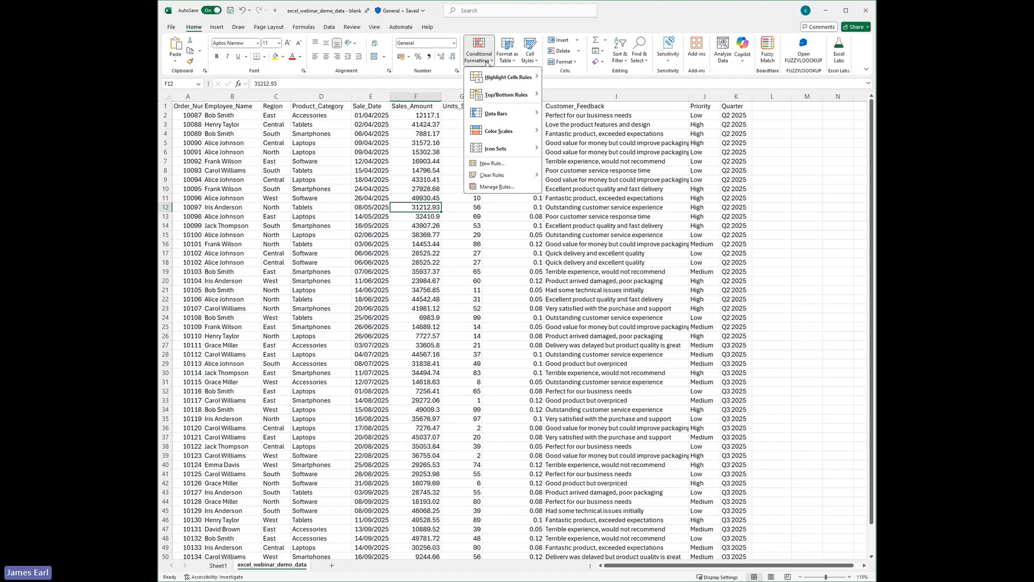
mouse_move(533, 107)
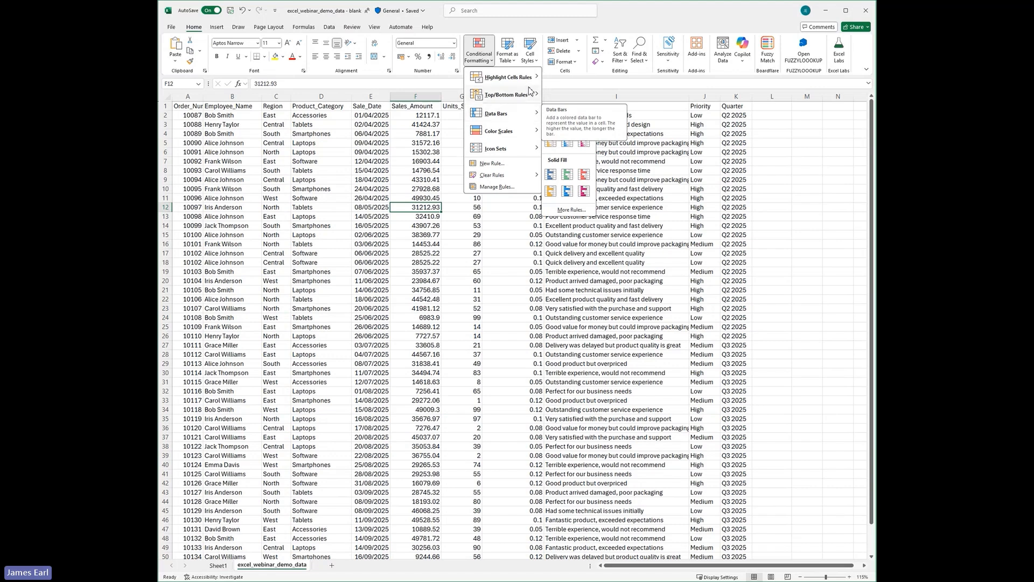
mouse_move(531, 78)
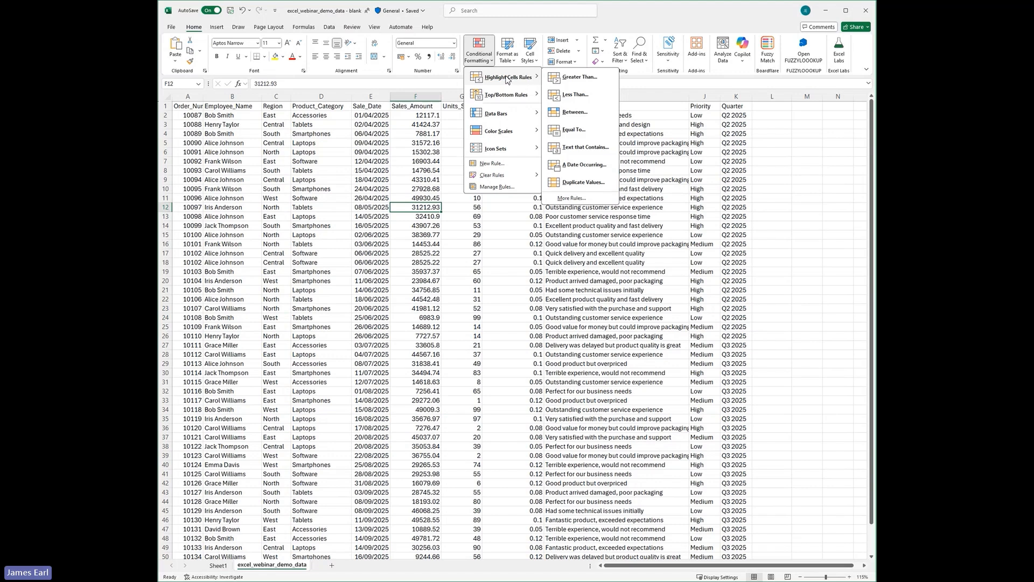
left_click(583, 182)
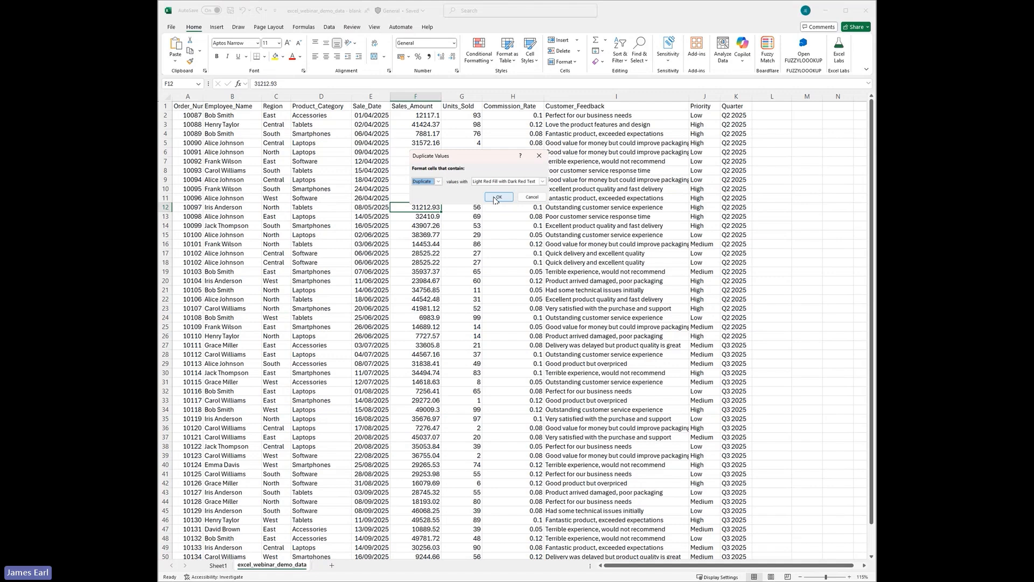
left_click(497, 198)
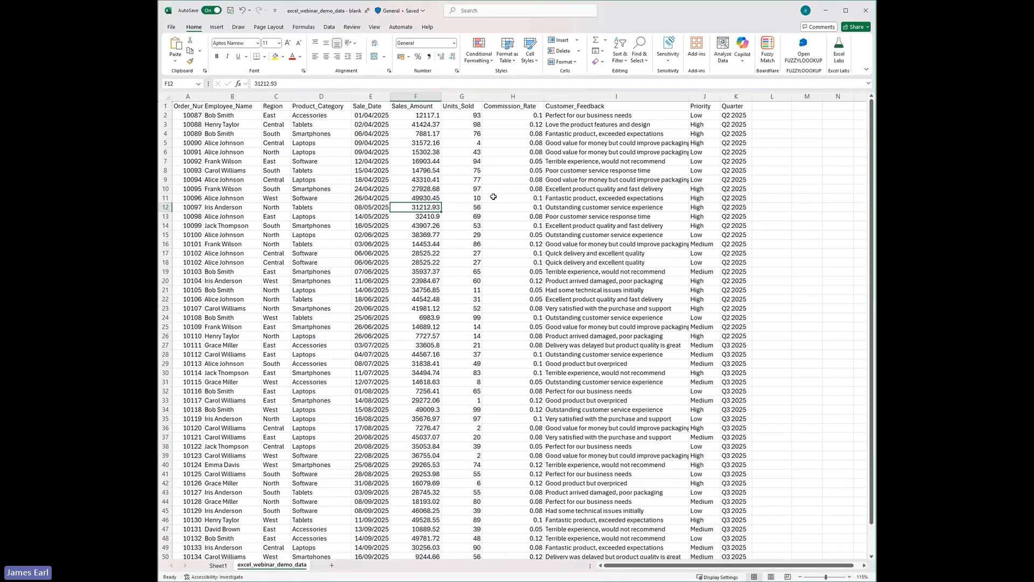
- Highlight duplicate values in the entire Order_Number column with light red fill and dark red text
left_click(276, 235)
left_click(188, 97)
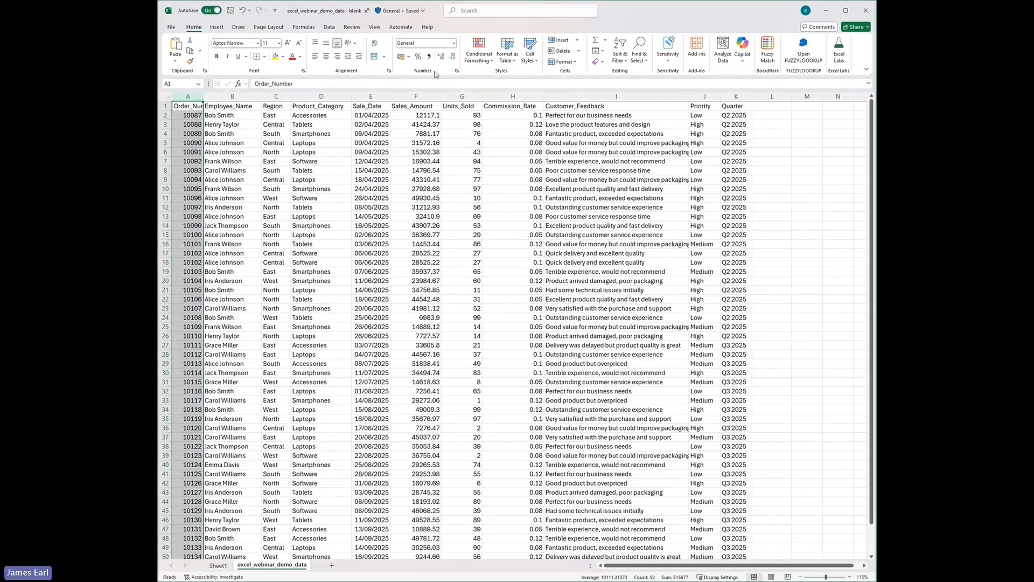
left_click(490, 57)
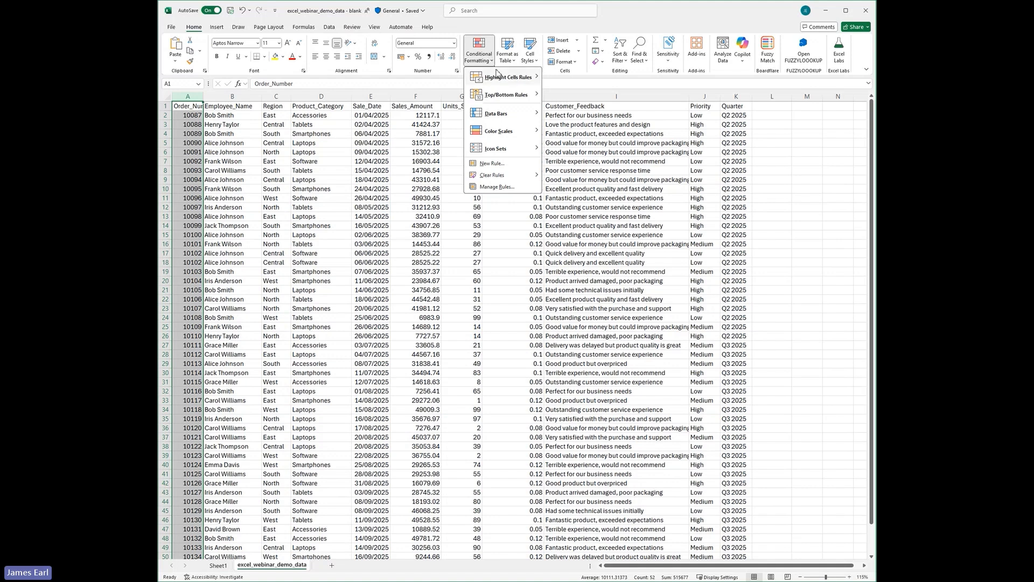
mouse_move(503, 77)
left_click(592, 184)
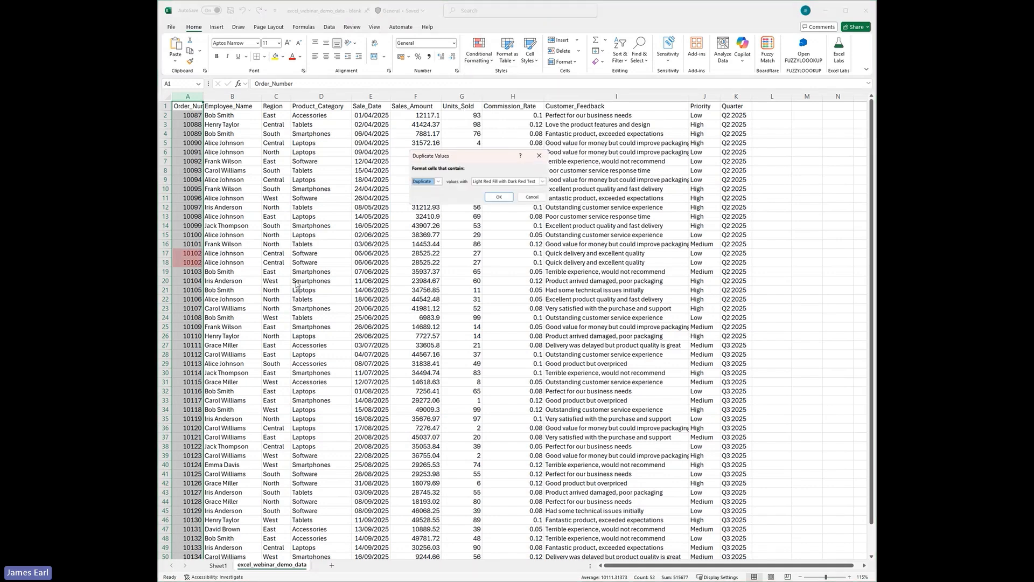
left_click(499, 196)
left_click(321, 235)
- Examine the highlighted order numbers in rows 17 and 18 and compare the two rows' entries across all columns
left_click_drag(198, 251, 194, 263)
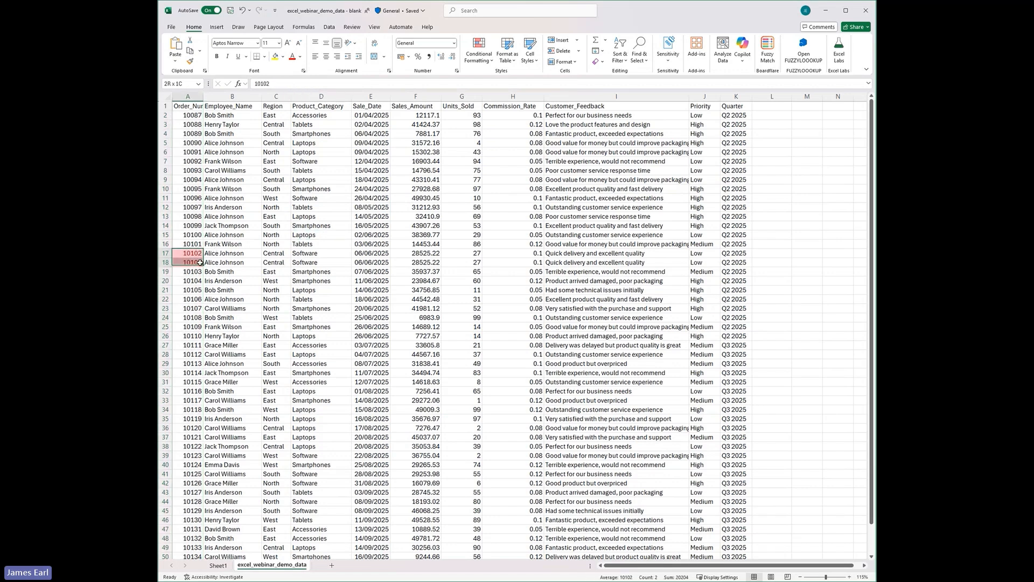
left_click(193, 252)
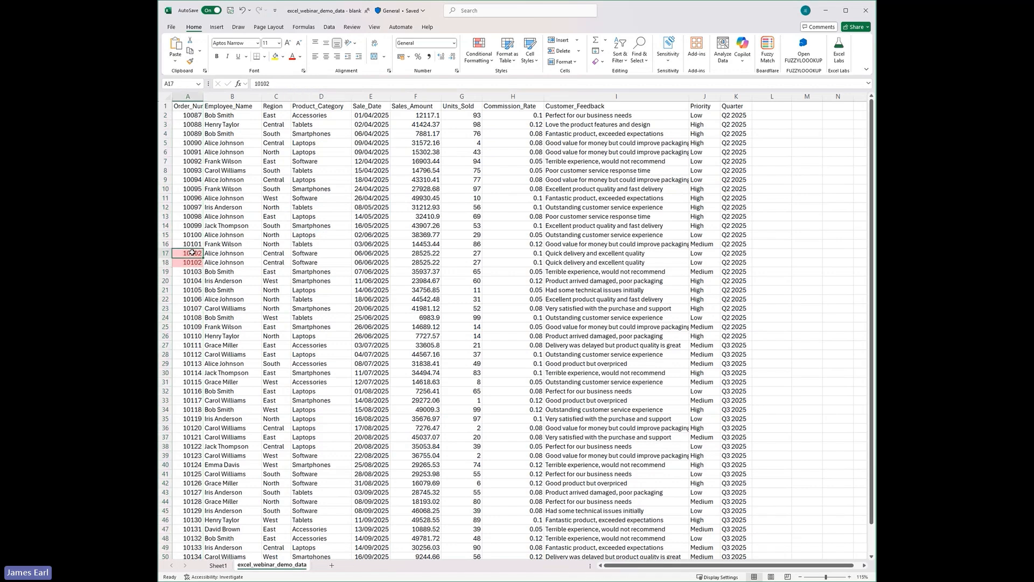
left_click_drag(165, 253, 166, 263)
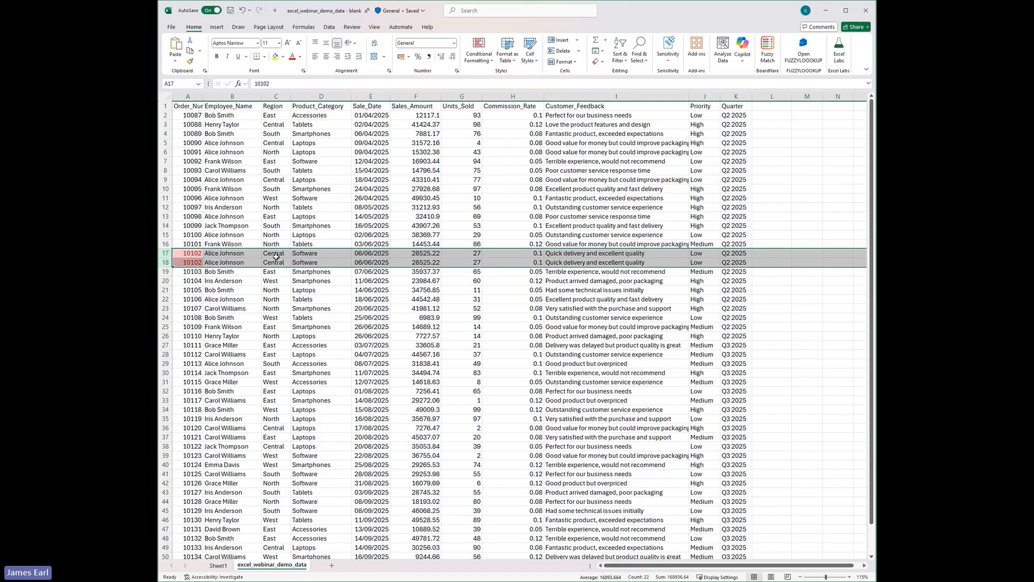
left_click(237, 262)
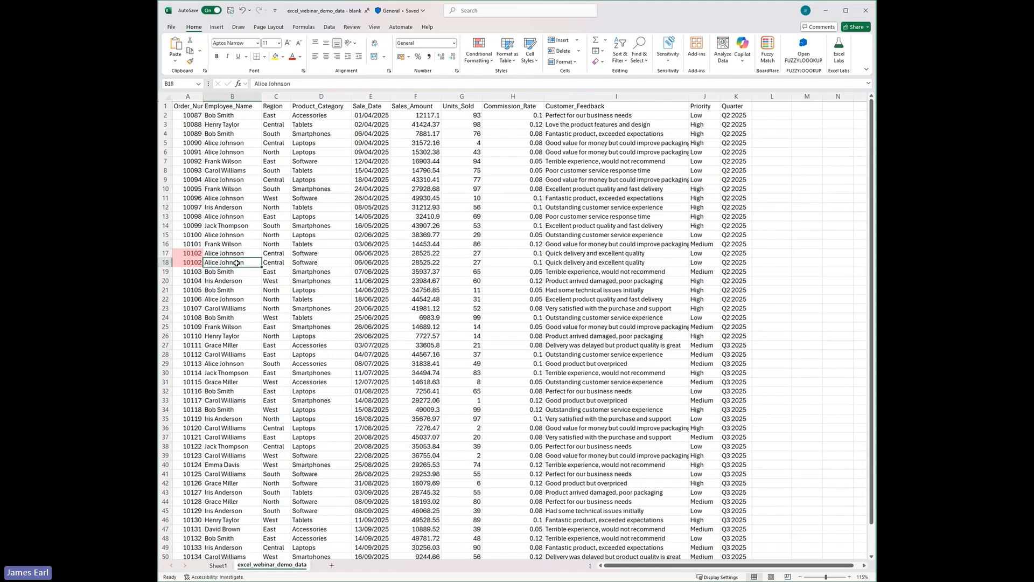
left_click(165, 262)
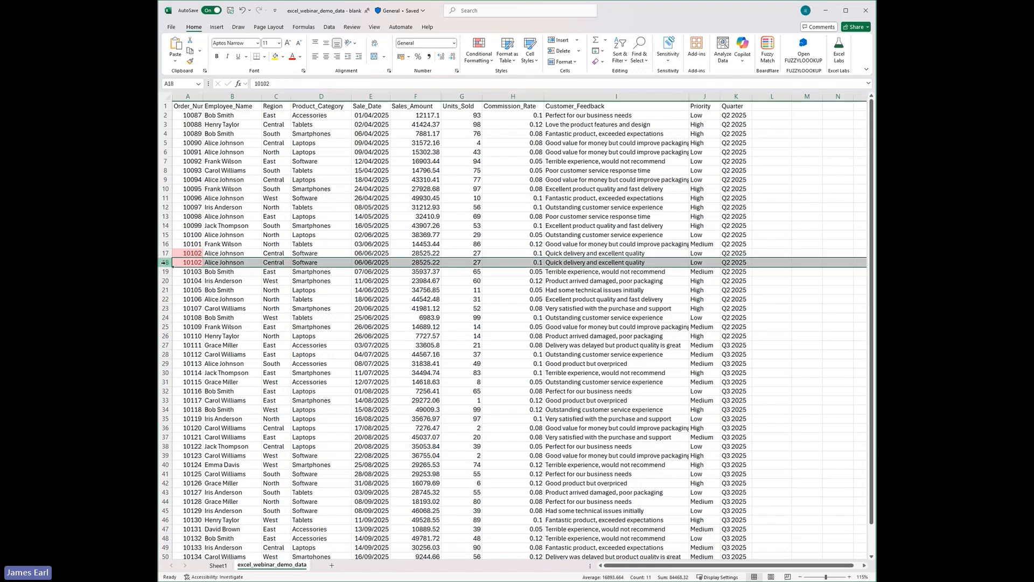
right_click(165, 262)
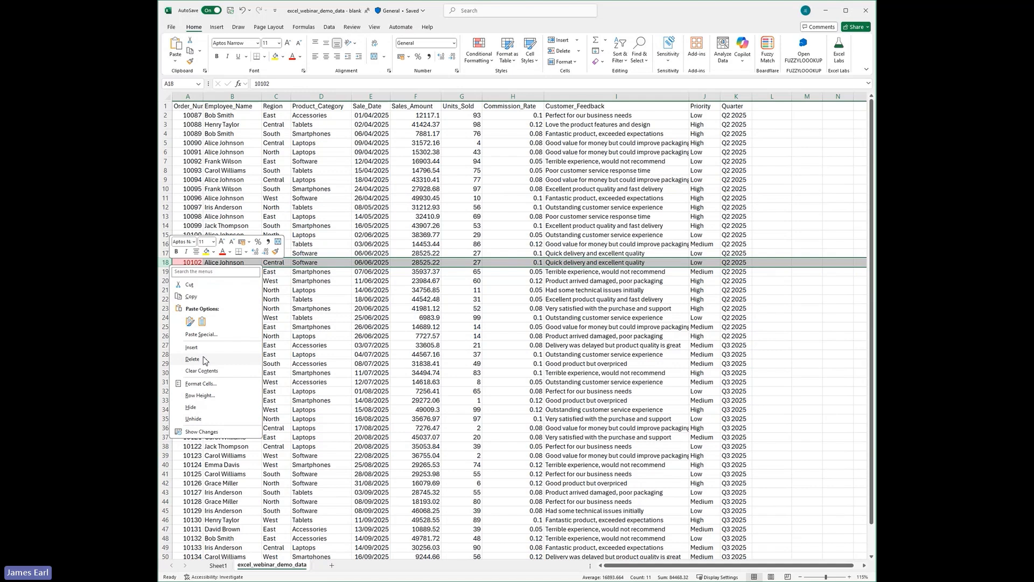
key("Escape")
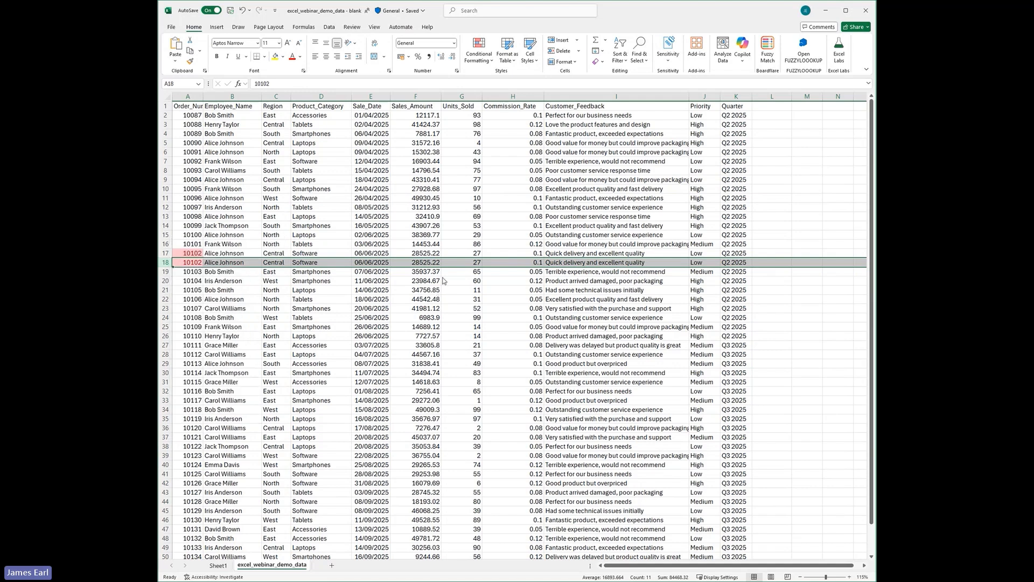
left_click(309, 254)
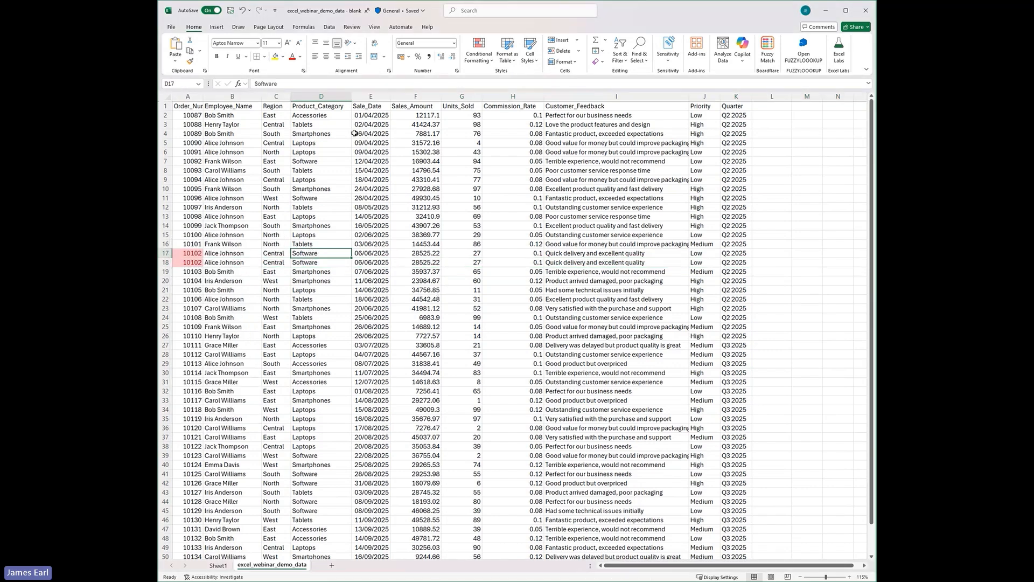
- Remove duplicate rows from the sales data, comparing all columns and treating the first row as headers, and check cell A17
left_click(331, 28)
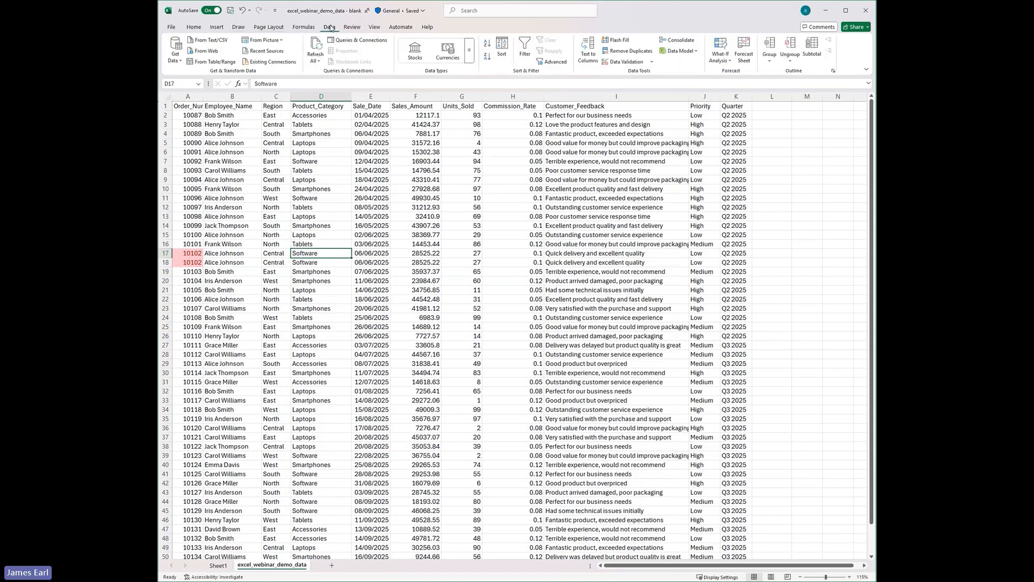
left_click(629, 52)
scroll(493, 242, "down", 2)
scroll(494, 241, "up", 2)
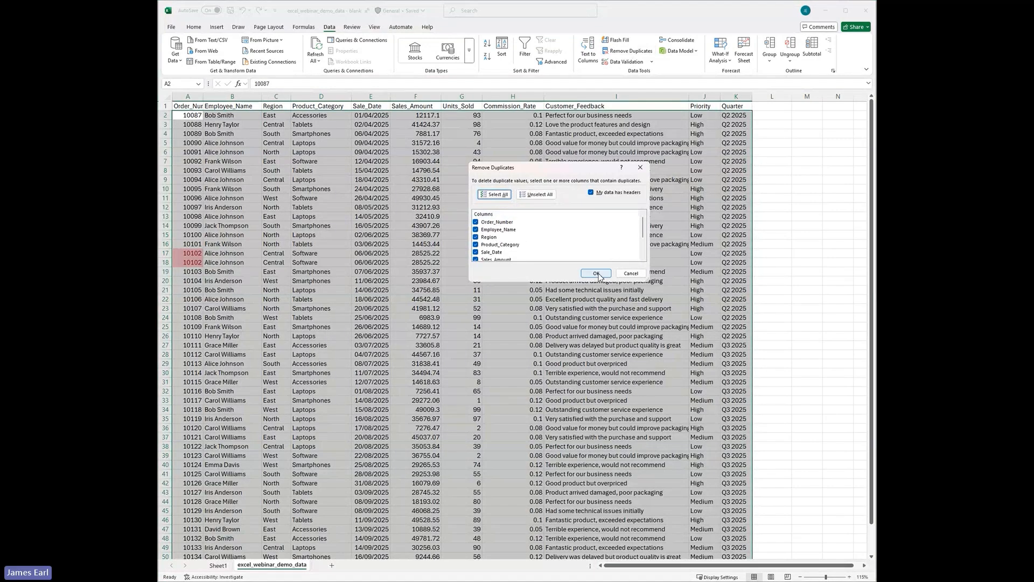
left_click(596, 274)
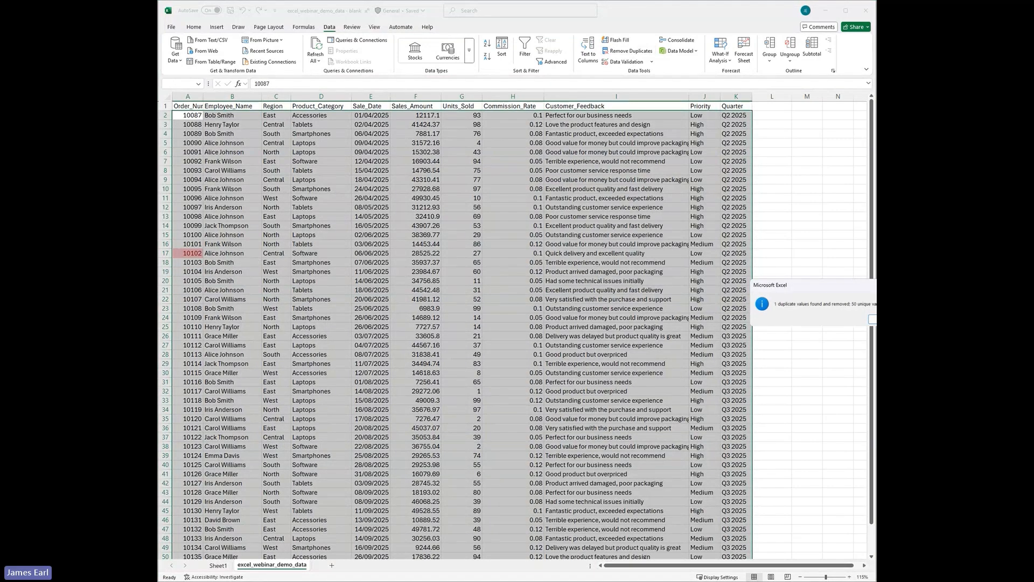
key("Return")
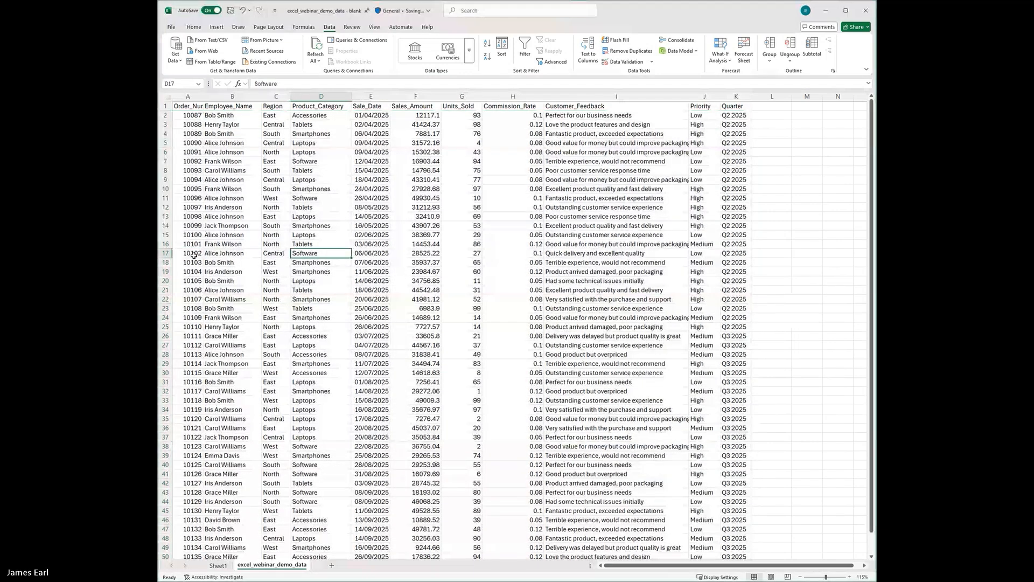
left_click(194, 253)
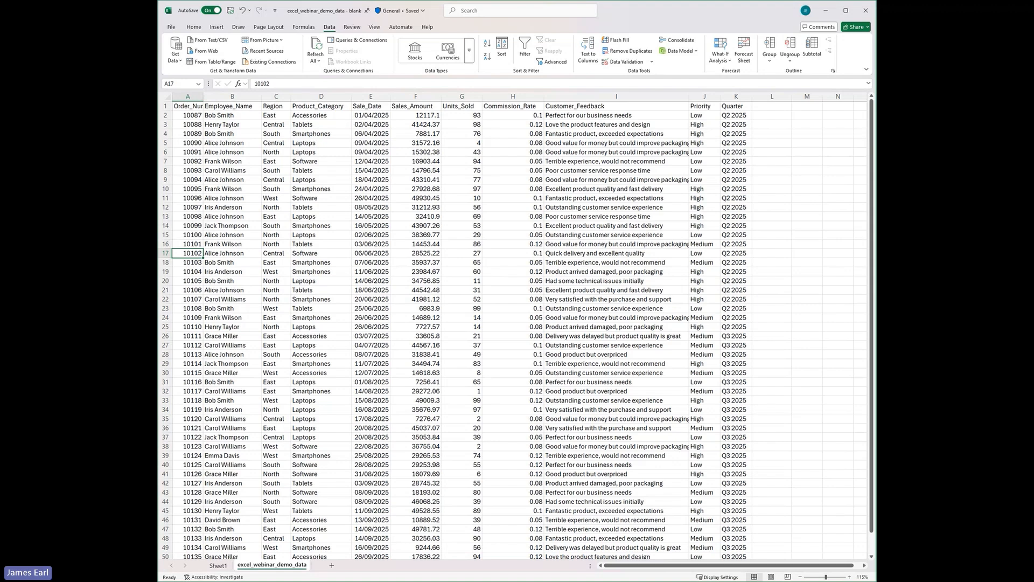
- Convert the entire sales data range into a table with the first row as headers
left_click(550, 237)
left_click(466, 223)
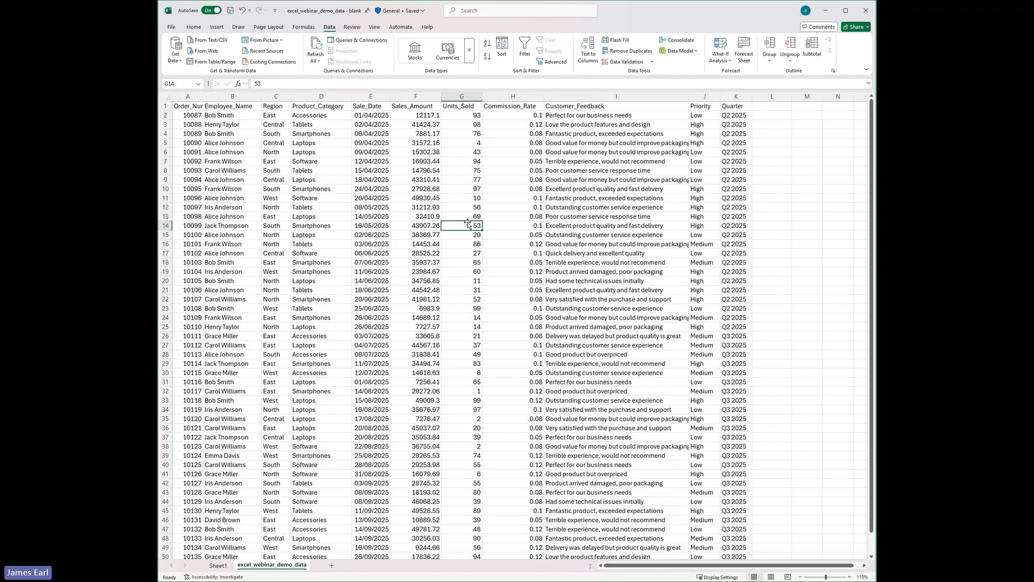
key("ctrl+a")
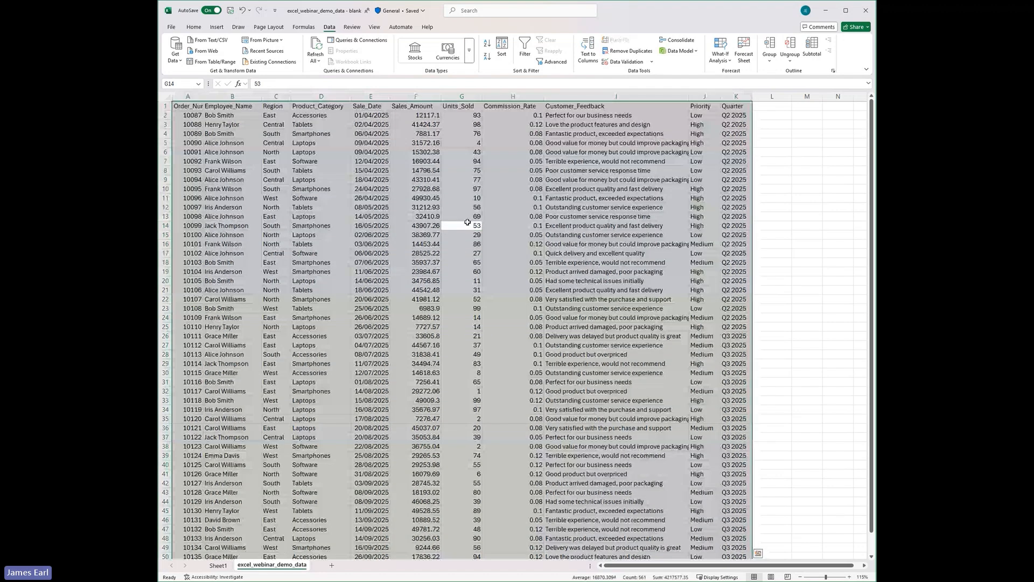
left_click(470, 189)
key("ctrl+a")
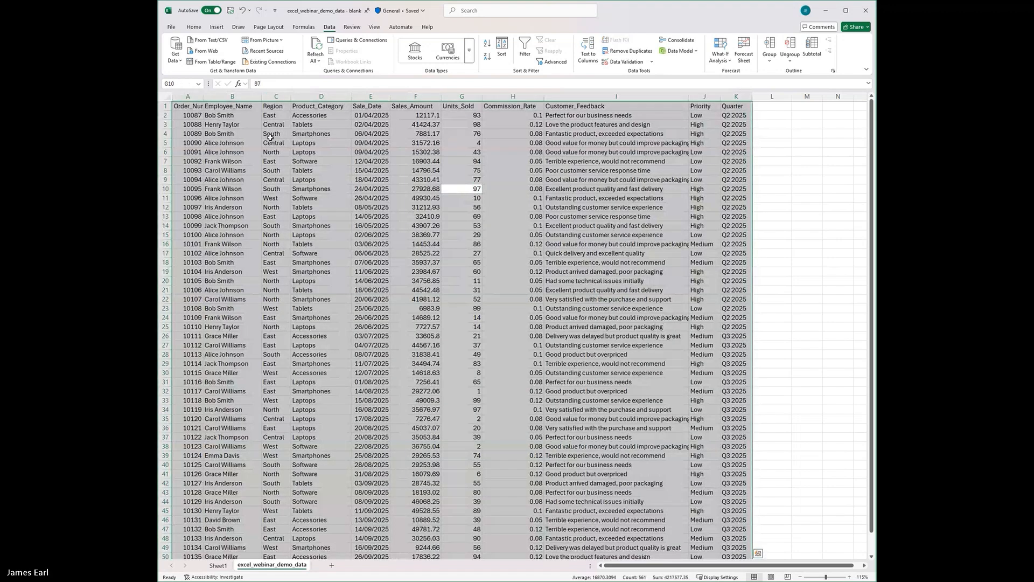
left_click(216, 27)
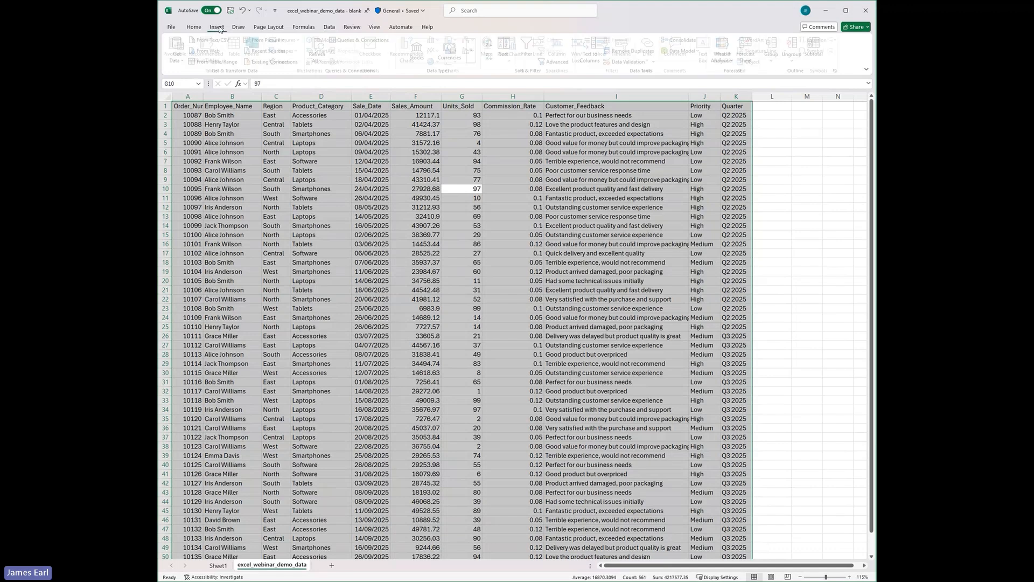
left_click(238, 48)
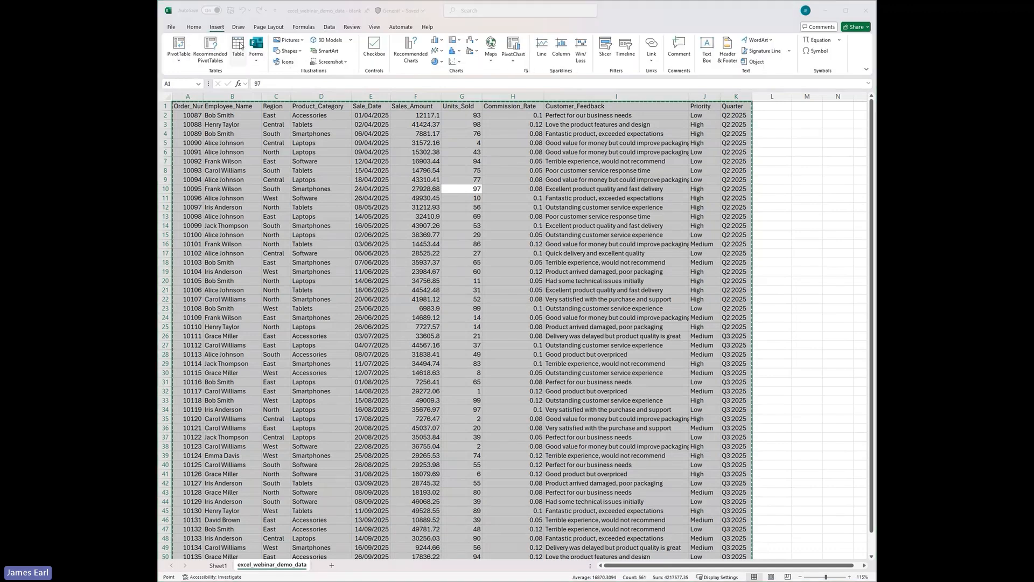
left_click(553, 253)
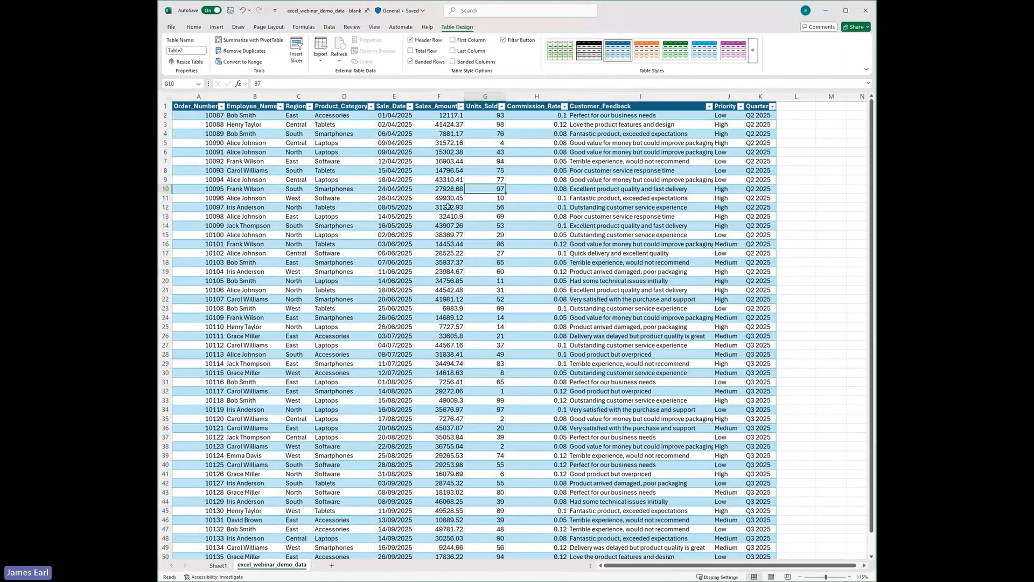
- Insert a PivotTable based on the whole sales table on a new worksheet
left_click(394, 197)
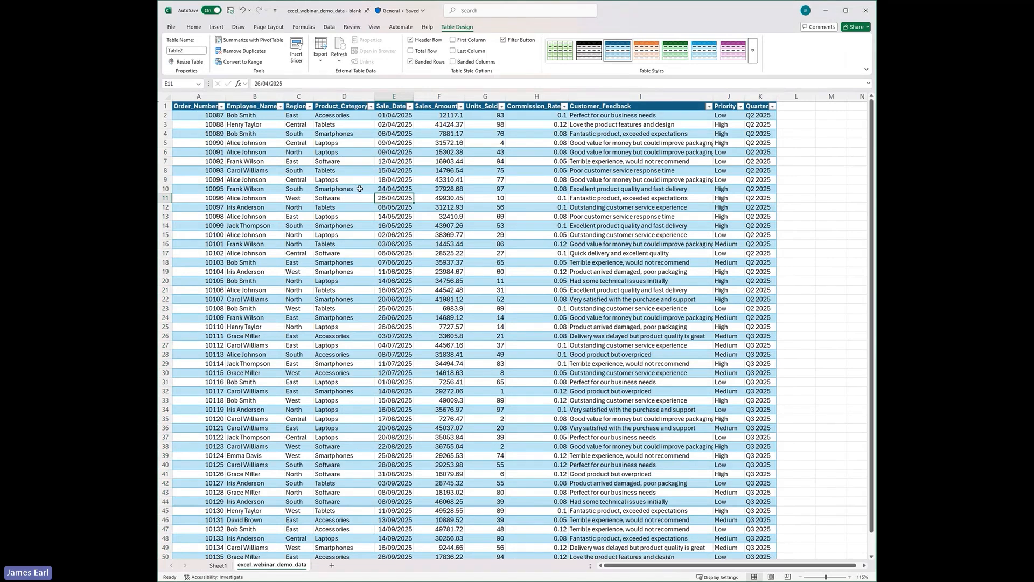
key("ctrl+a")
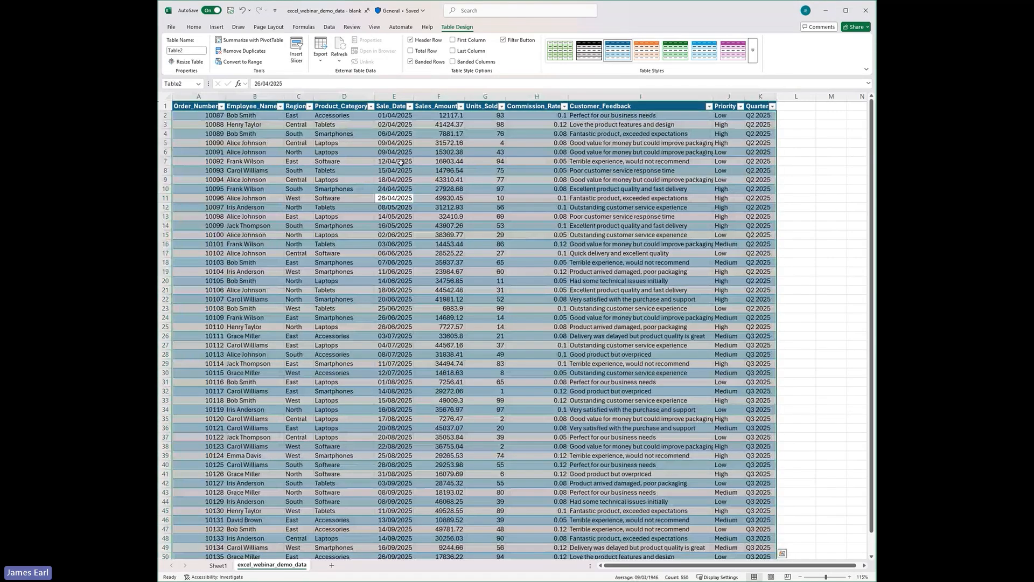
left_click(211, 28)
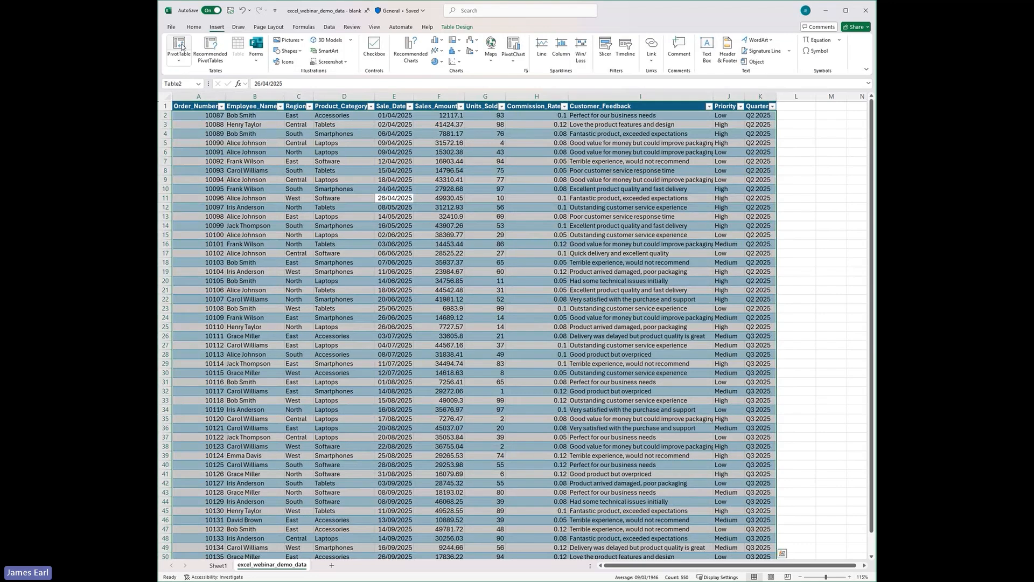
left_click(180, 45)
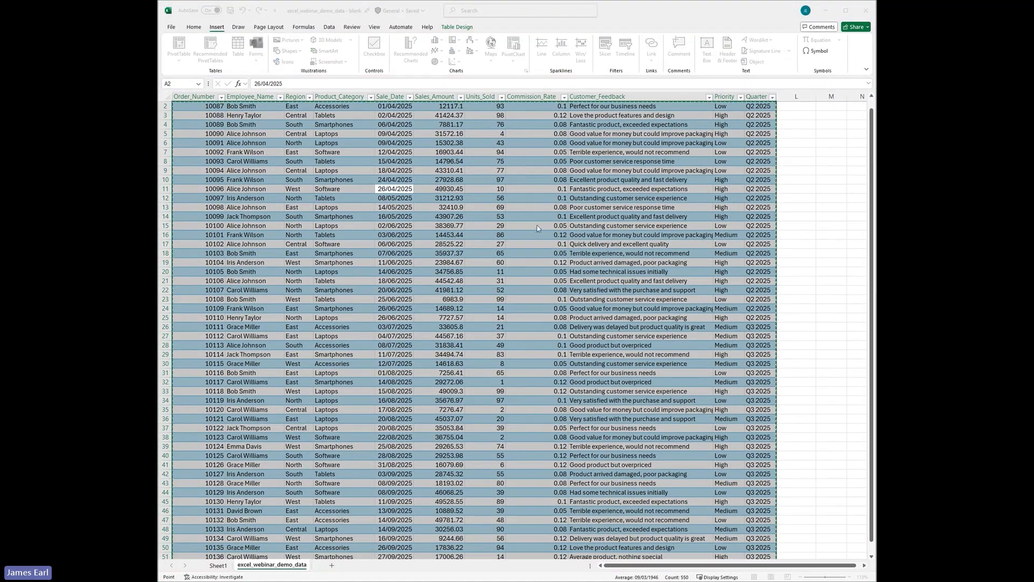
left_click(544, 209)
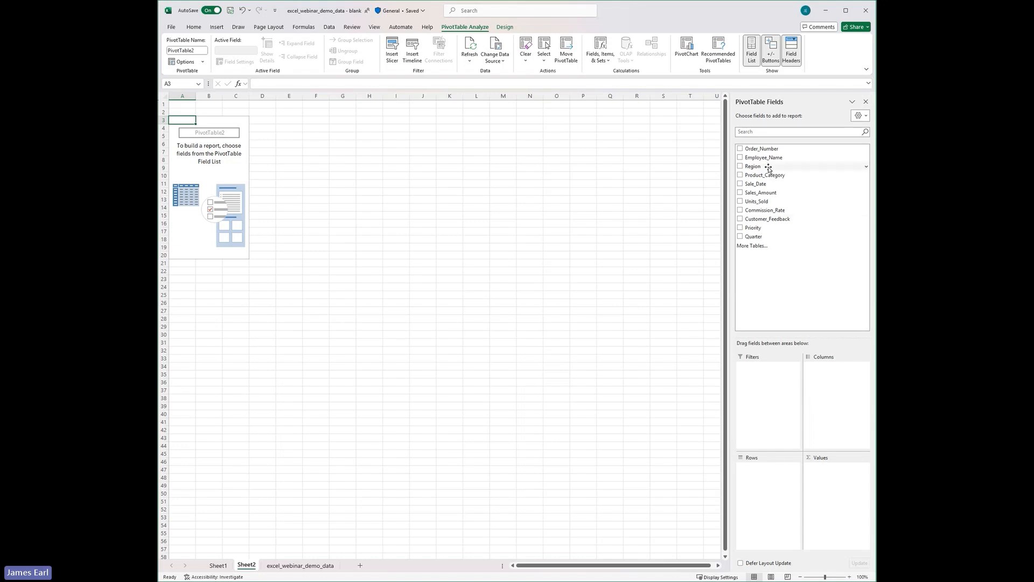
- Add the Region field to the PivotTable's rows and go through the region labels from Central to West
left_click_drag(767, 167, 770, 487)
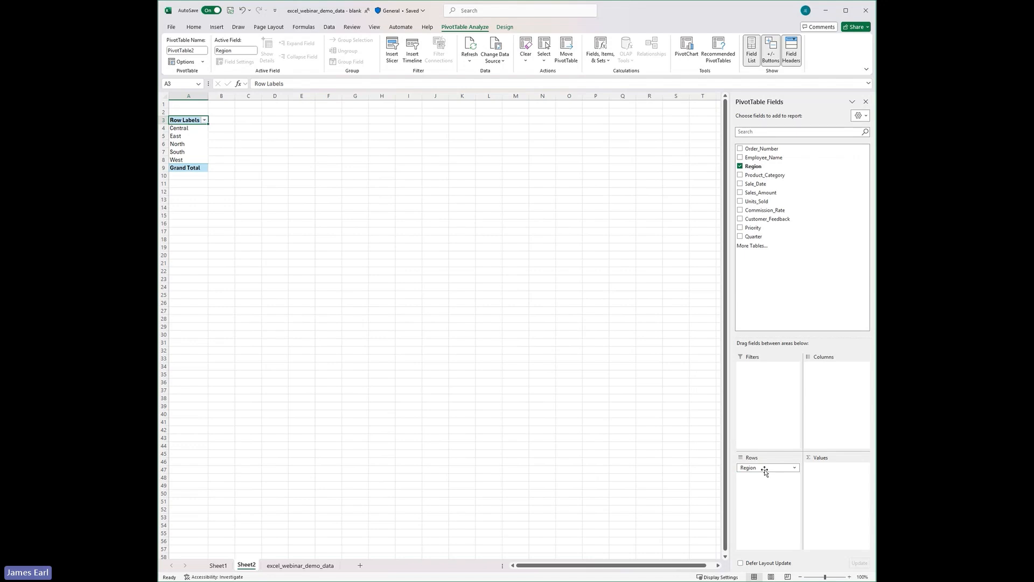
left_click(183, 131)
left_click(194, 137)
left_click(186, 146)
left_click(189, 152)
left_click(188, 160)
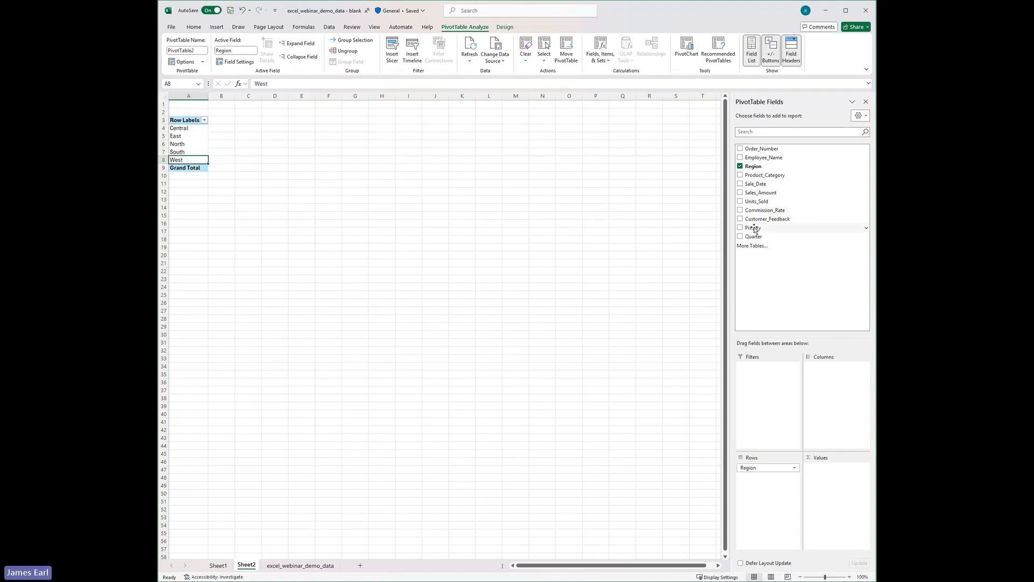
- Add the Quarter field to the PivotTable's columns and Order_Number to its values, and go to the overall grand total
left_click_drag(754, 237, 826, 373)
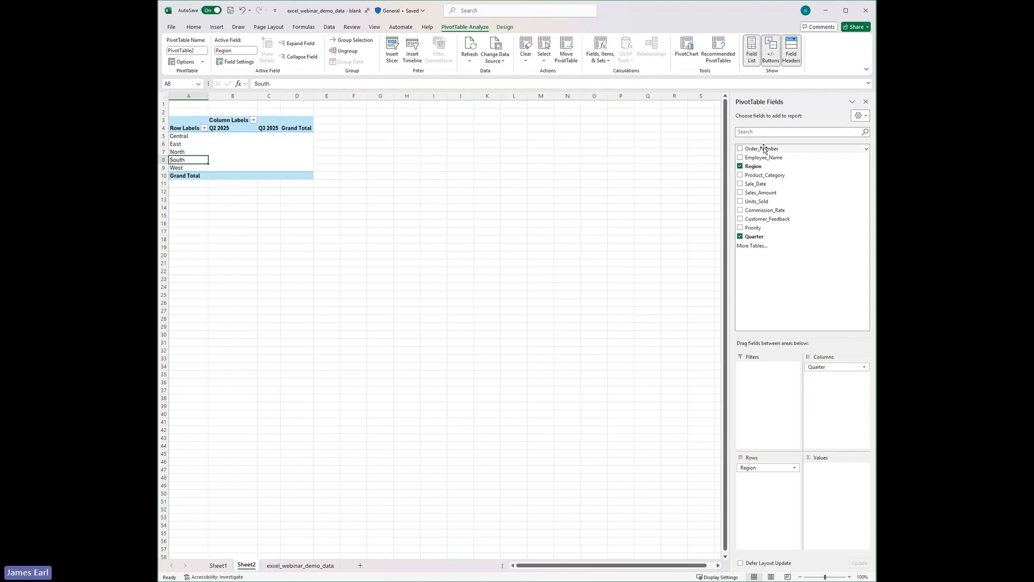
left_click_drag(764, 150, 833, 473)
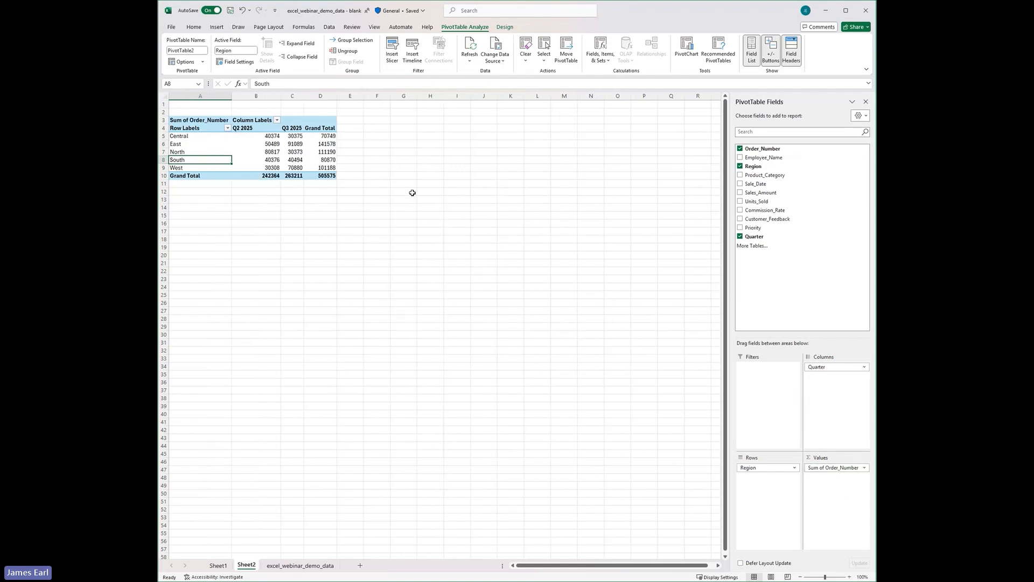
key("ctrl+End")
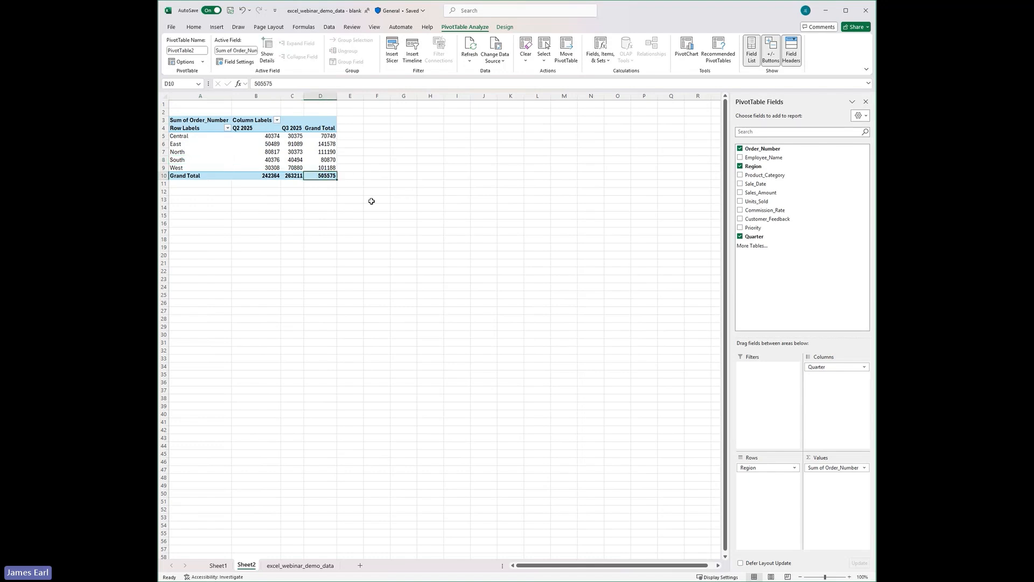
- Check the order numbers on the excel_webinar_demo_data sheet and set the PivotTable's Order_Number values to be summarized by Count
left_click(289, 565)
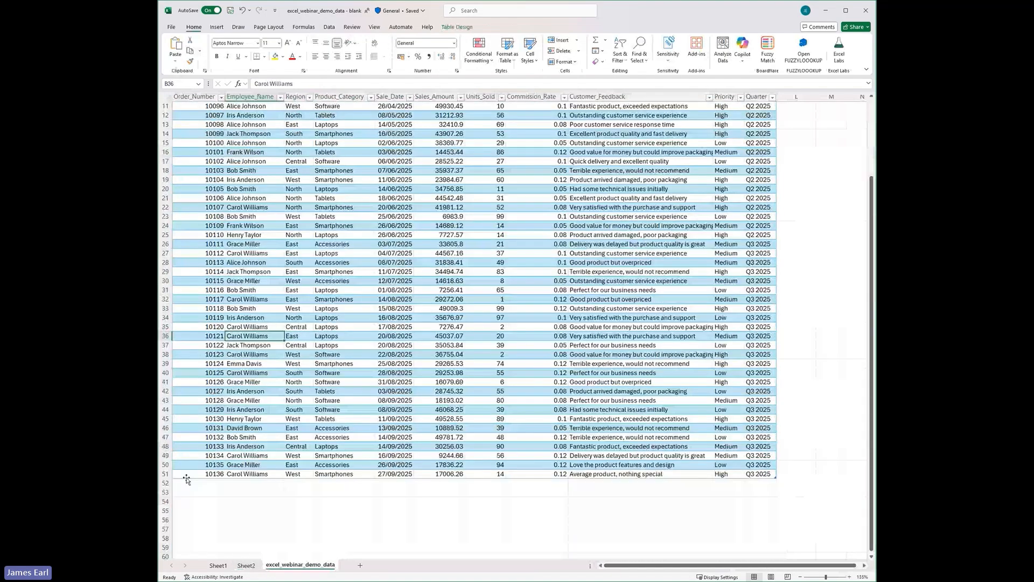
scroll(186, 377, "up", 3)
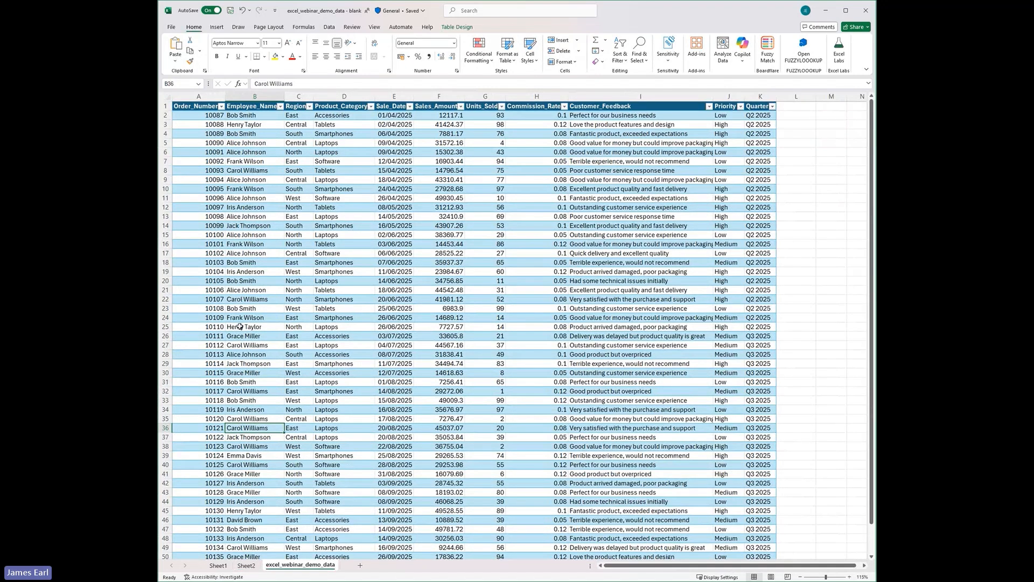
scroll(239, 325, "down", 1)
left_click(246, 565)
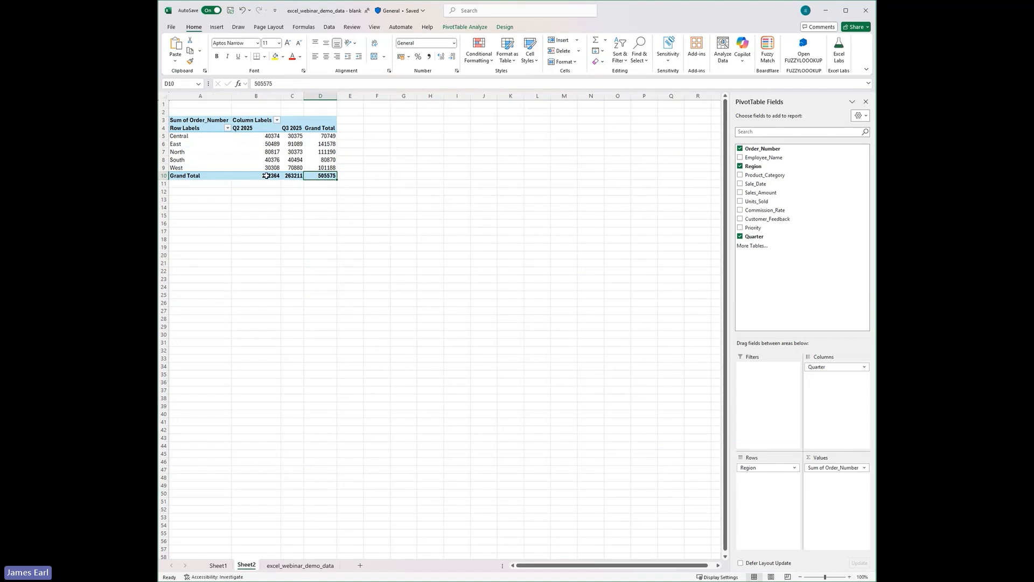
left_click(863, 468)
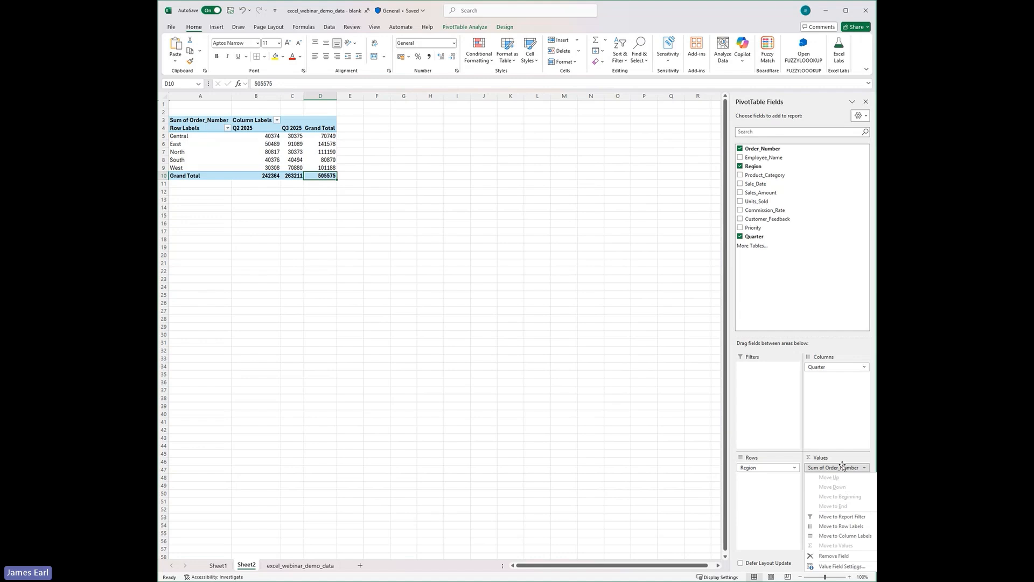
left_click(840, 566)
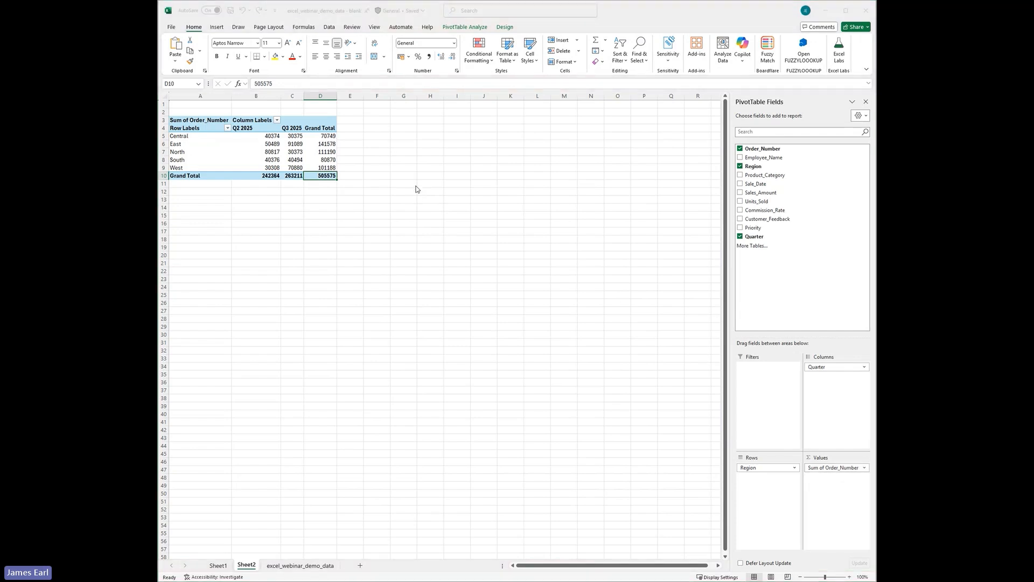
left_click(495, 235)
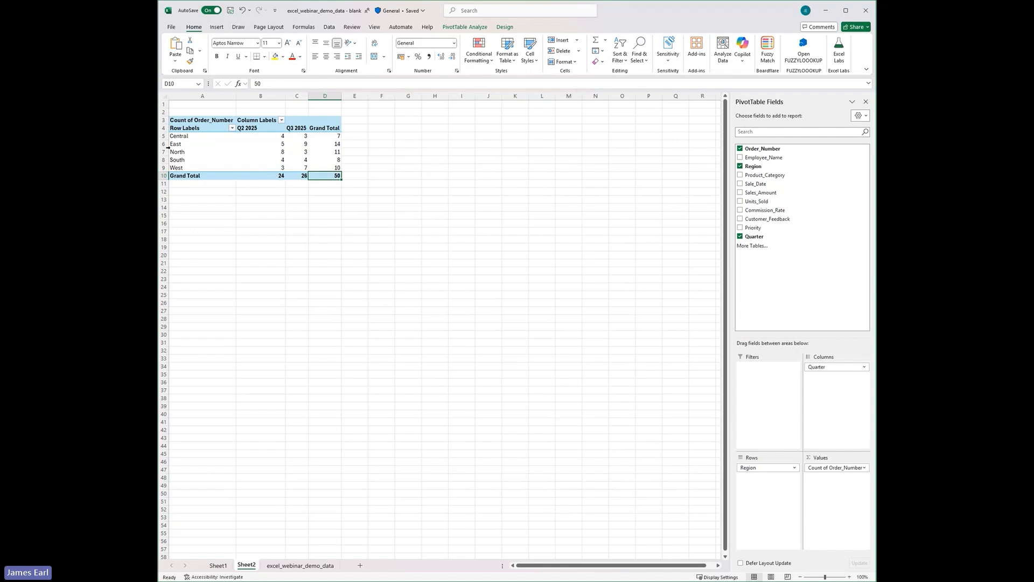
- Examine the PivotTable's order counts for the East and North regions across the Q2 2025 and Q3 2025 columns
left_click(201, 145)
left_click(257, 147)
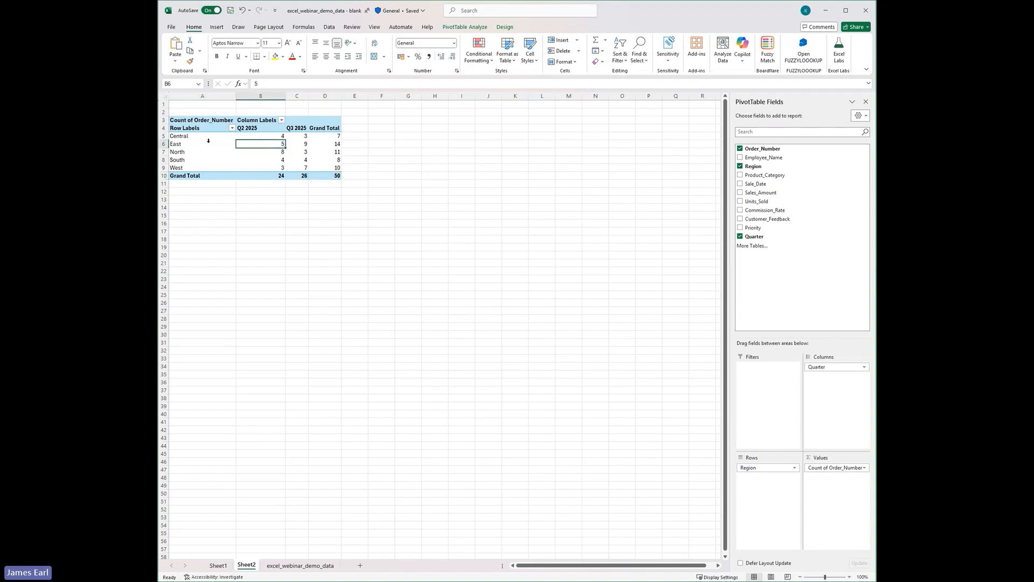
left_click(276, 152)
left_click(297, 160)
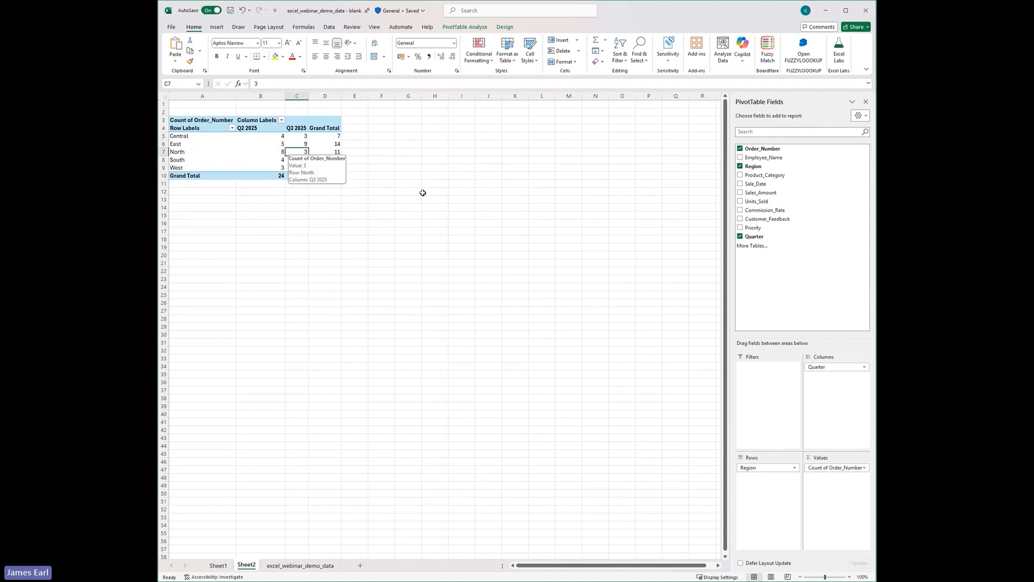
left_click(459, 175)
left_click(348, 143)
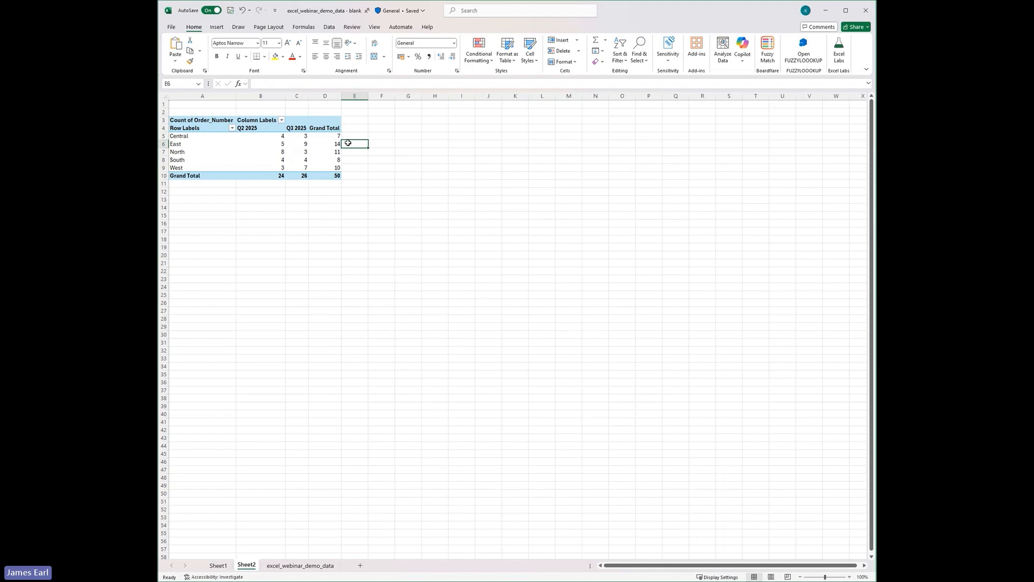
left_click(284, 151)
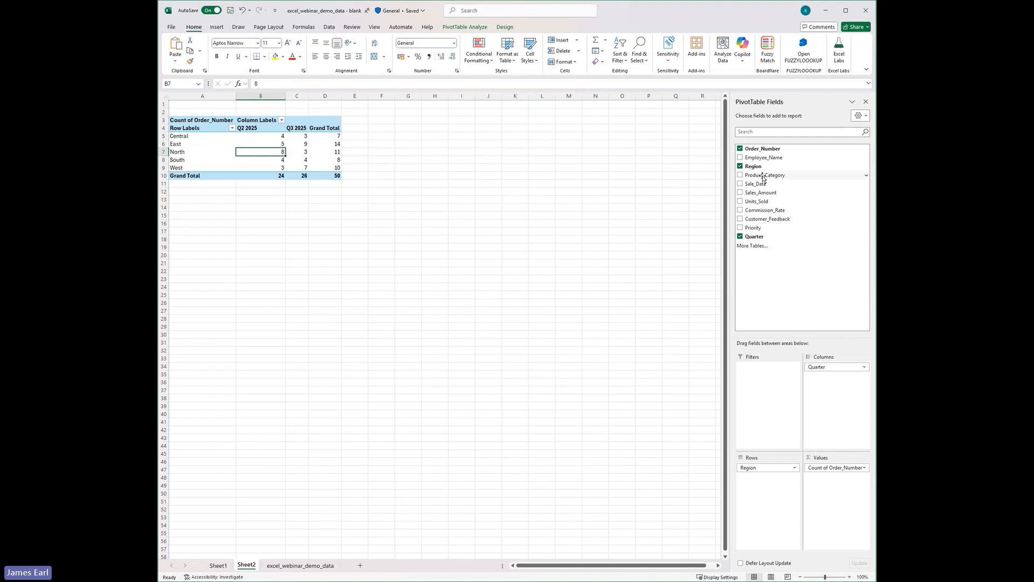
- Add Product_Category as a PivotTable filter and limit the order counts to Laptops
left_click_drag(762, 178, 763, 373)
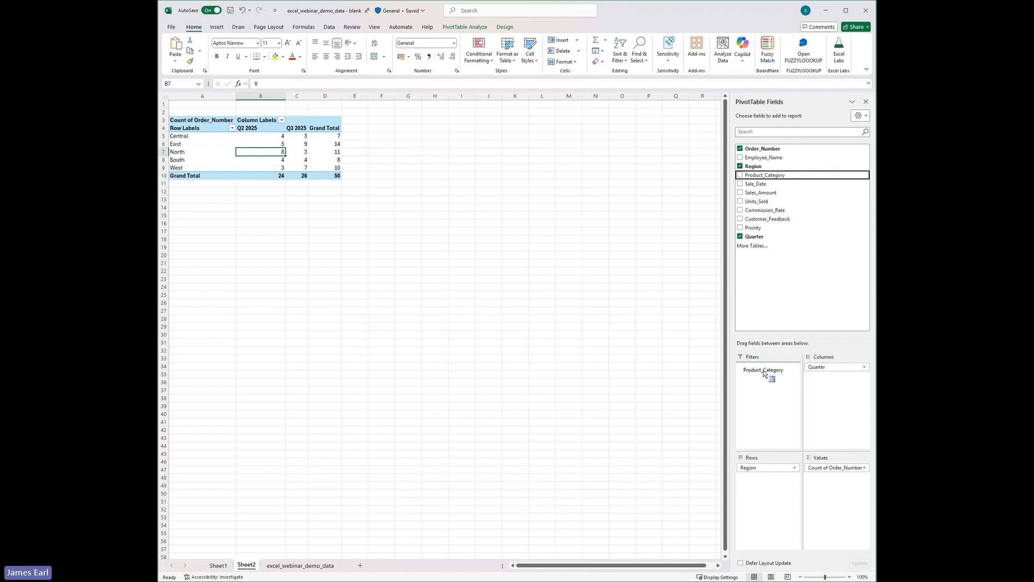
left_click_drag(763, 372, 764, 372)
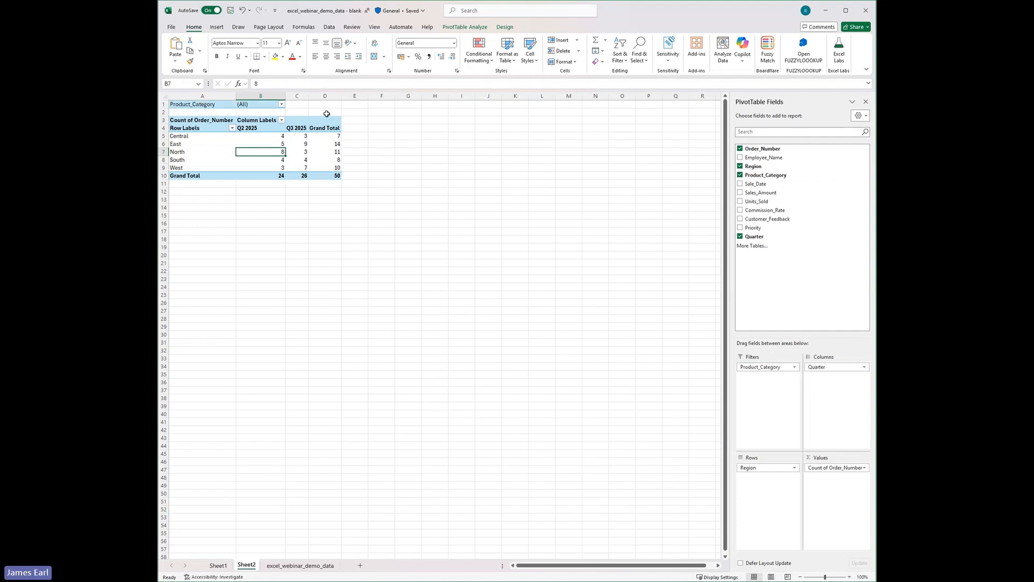
left_click(281, 106)
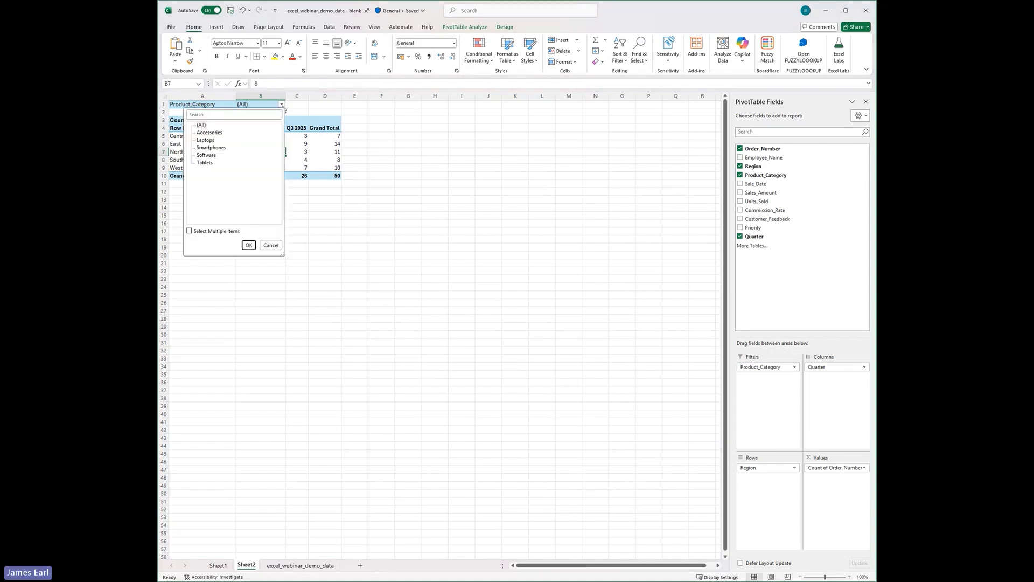
left_click(205, 140)
left_click(249, 245)
left_click(299, 135)
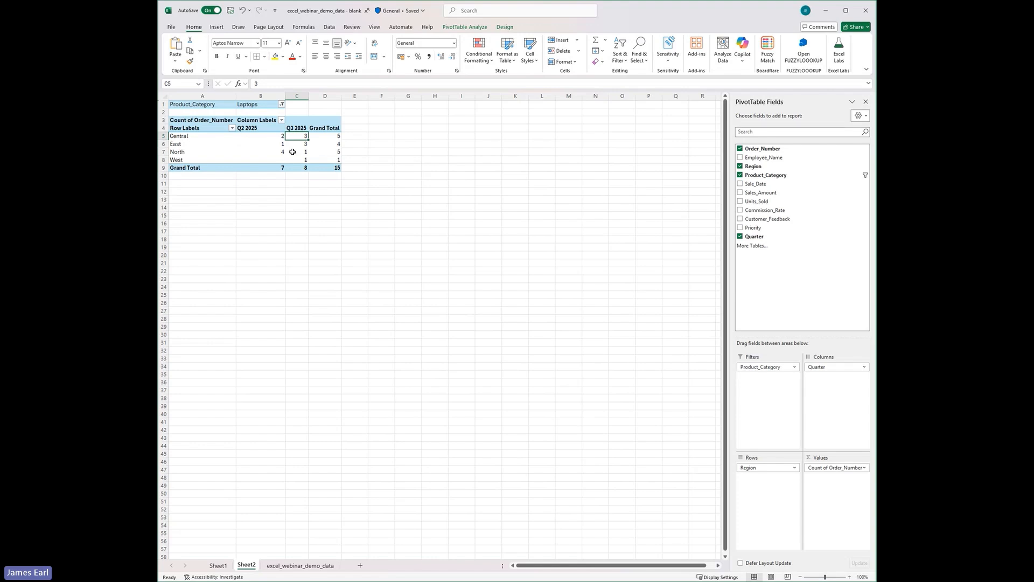
mouse_move(292, 152)
- Clear the PivotTable layout by removing the Product_Category, Quarter, Order_Number and Region fields from their areas
left_click_drag(755, 367, 800, 264)
left_click_drag(819, 367, 828, 306)
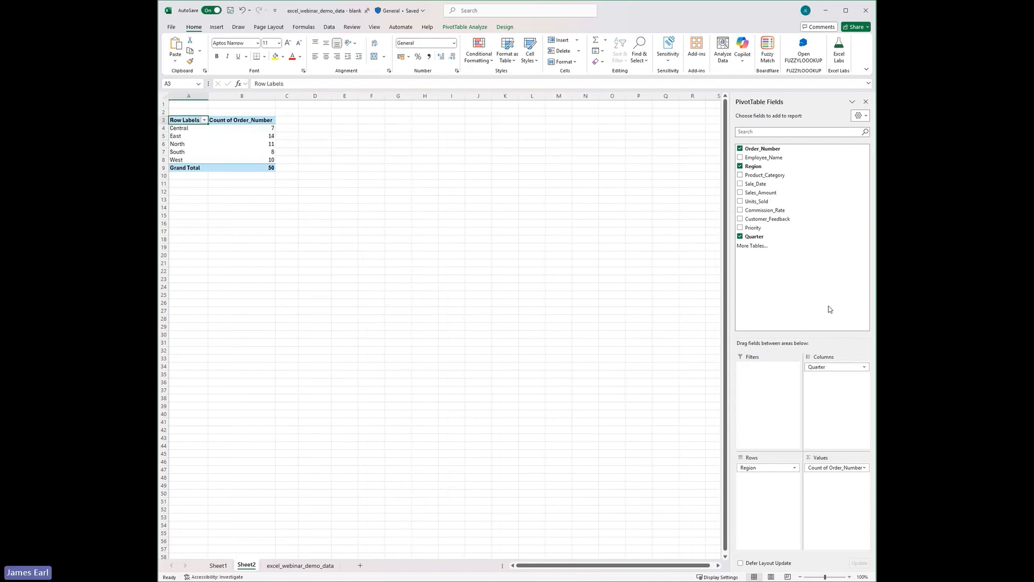
left_click_drag(839, 468, 812, 274)
left_click_drag(757, 467, 799, 289)
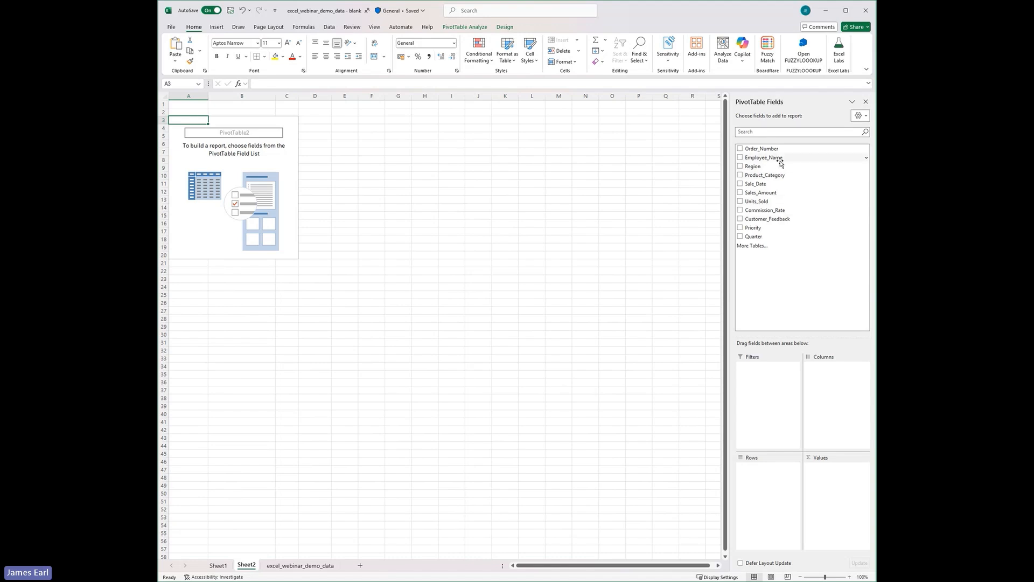
- Build the PivotTable with Employee_Name in the rows, Region in the columns and Order_Number in the values
left_click_drag(779, 157, 781, 474)
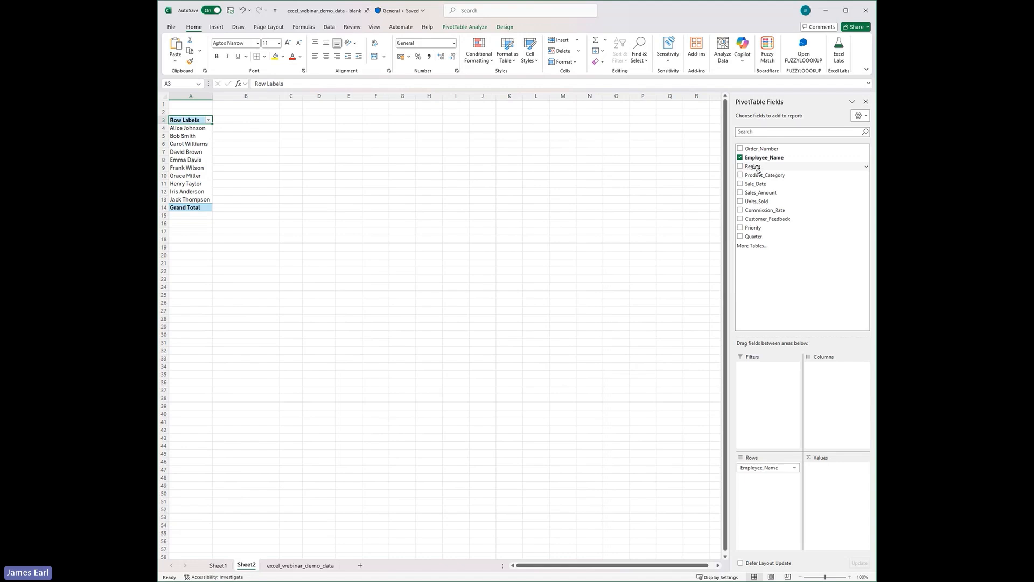
left_click_drag(755, 167, 826, 378)
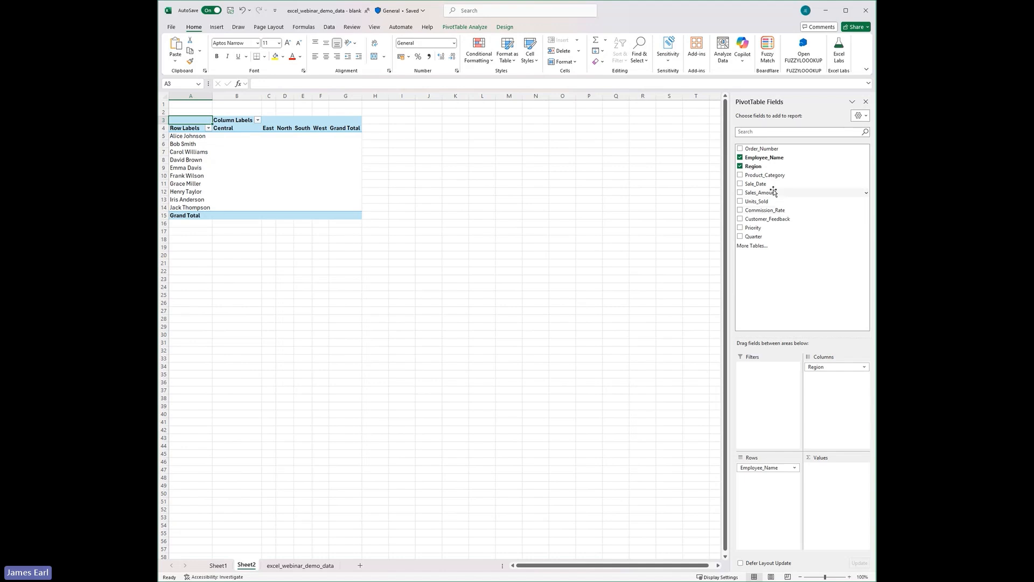
left_click_drag(756, 149, 829, 481)
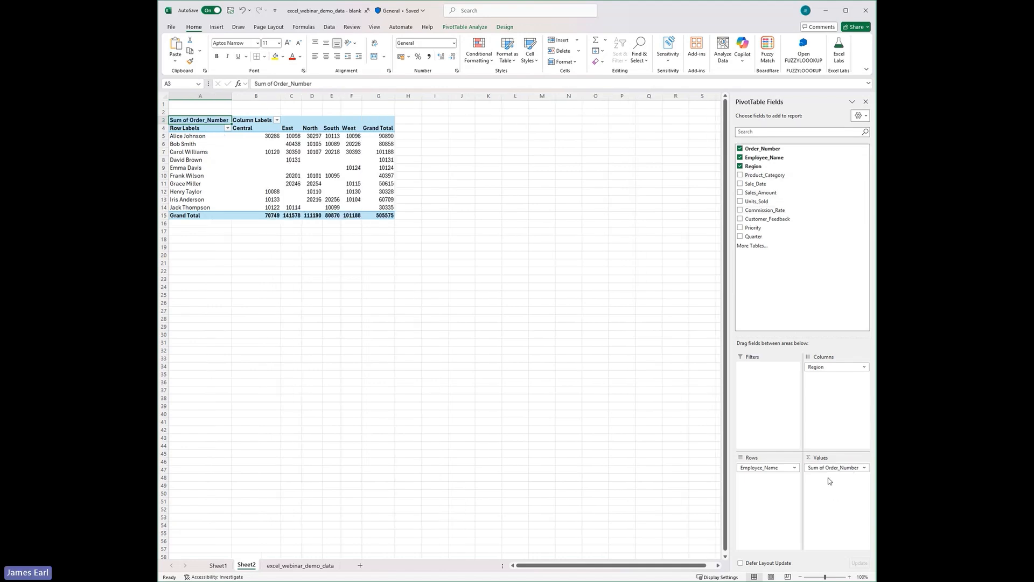
- Summarize the Order_Number values by Count and check the grand totals per employee
left_click(862, 468)
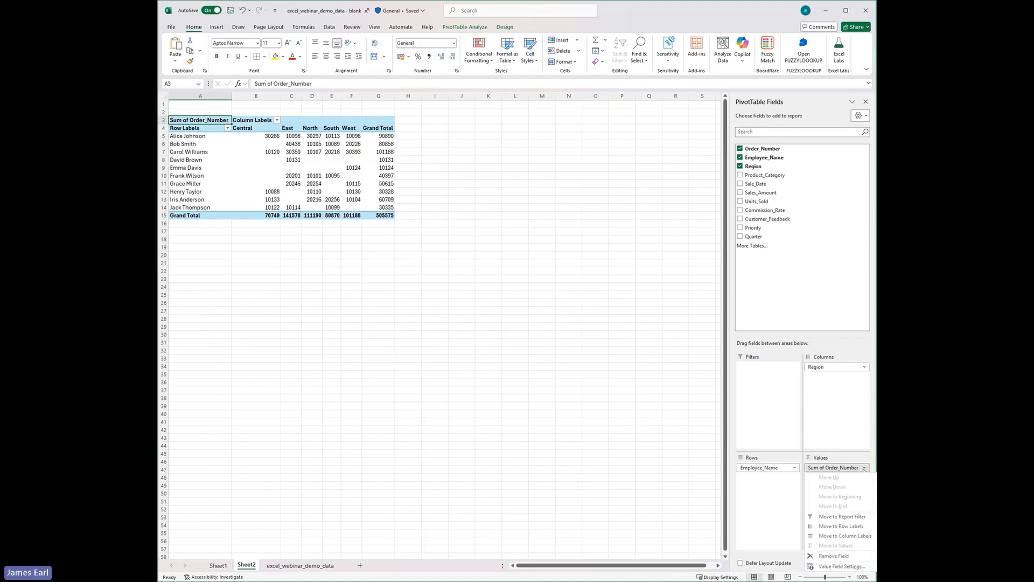
left_click(839, 566)
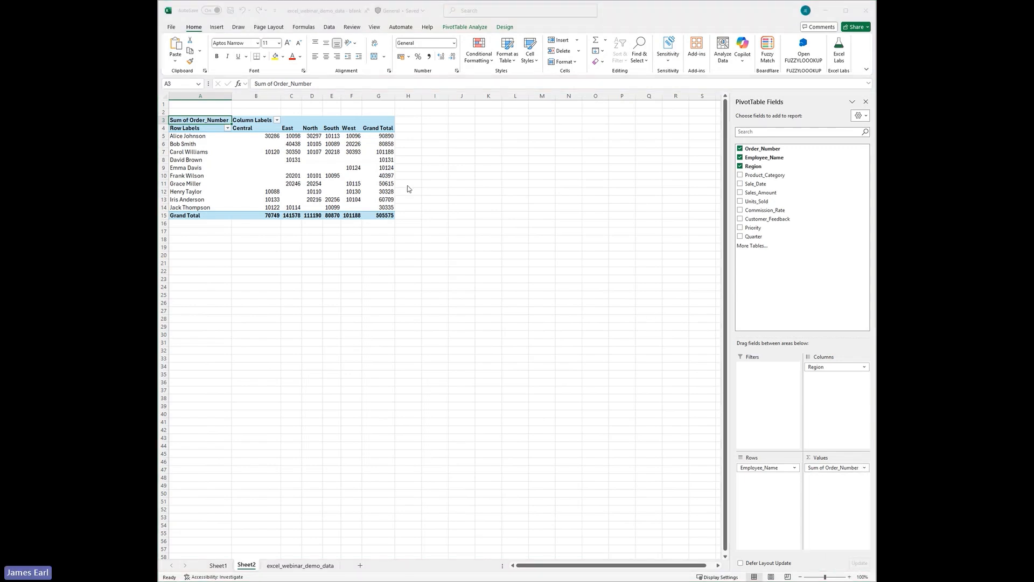
double_click(502, 236)
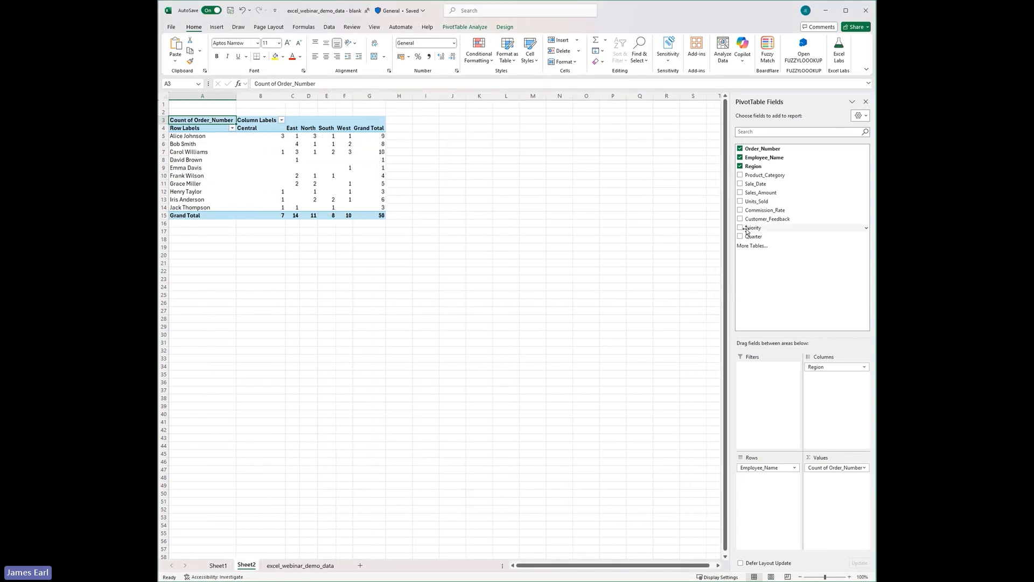
left_click(364, 145)
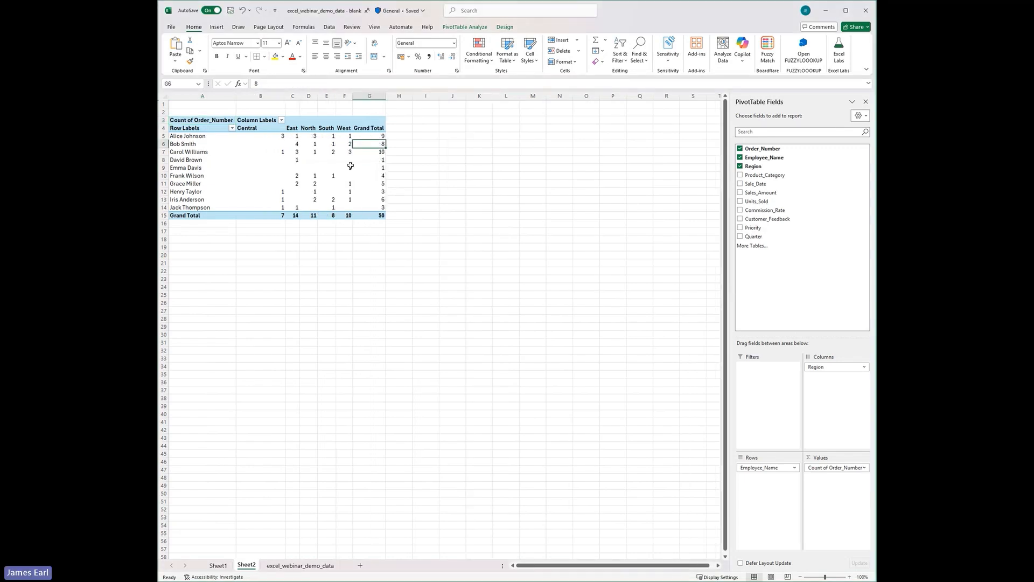
mouse_move(351, 166)
- Apply the Green - Yellow - Red Color Scale to the employees' grand totals in G5:G14 and check the highest and lowest ones
left_click_drag(373, 135, 368, 211)
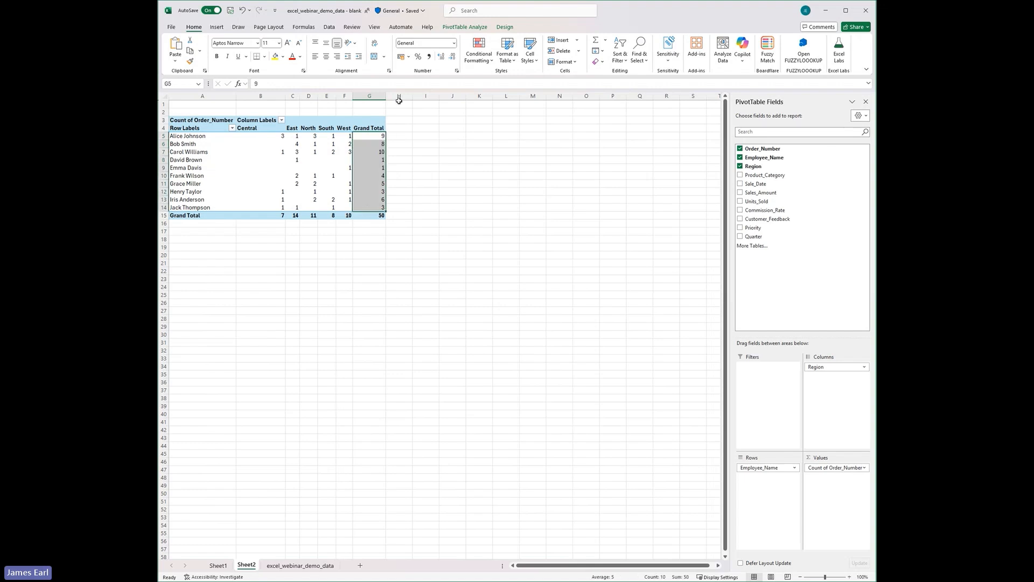
left_click(483, 57)
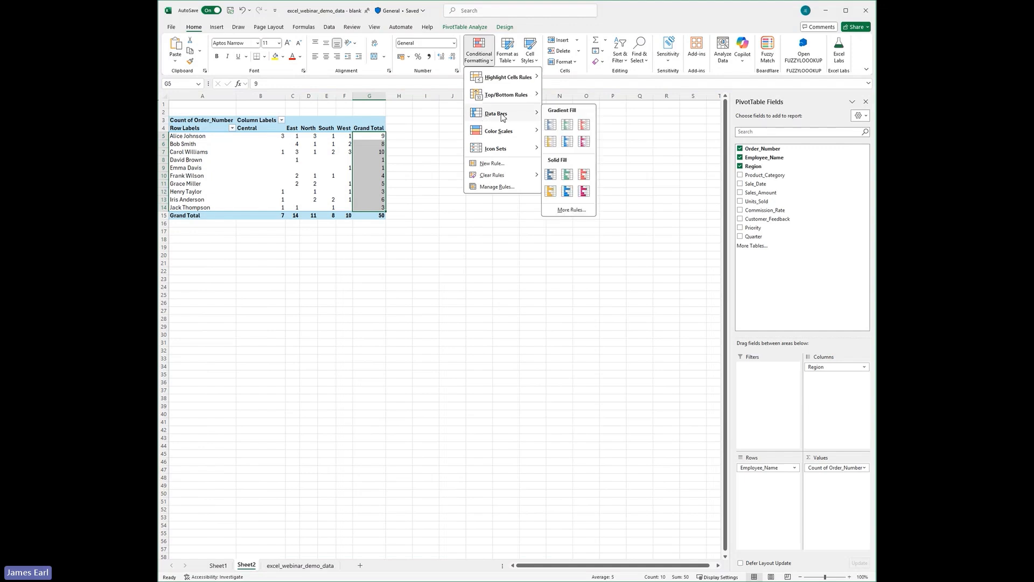
mouse_move(511, 76)
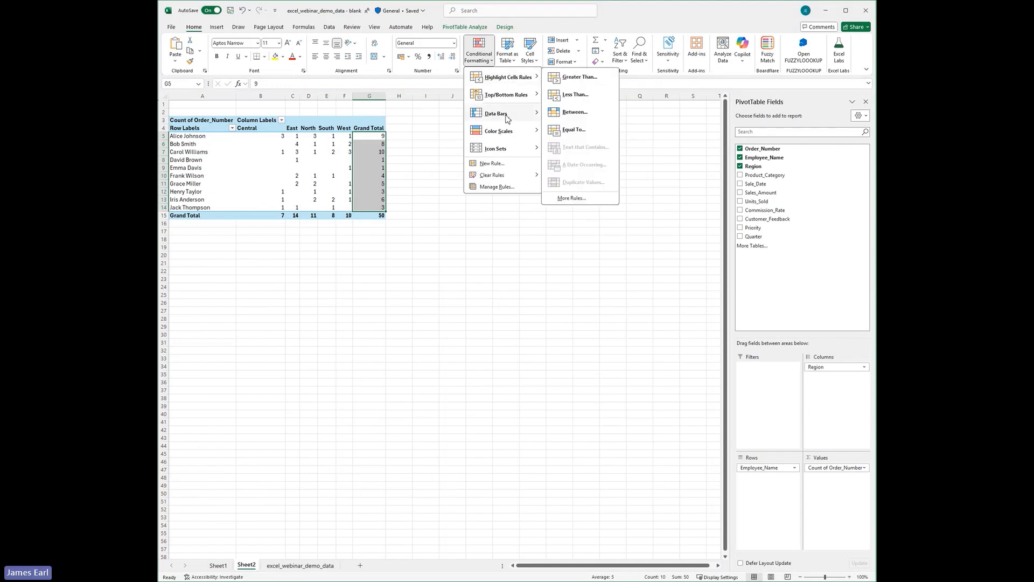
mouse_move(506, 133)
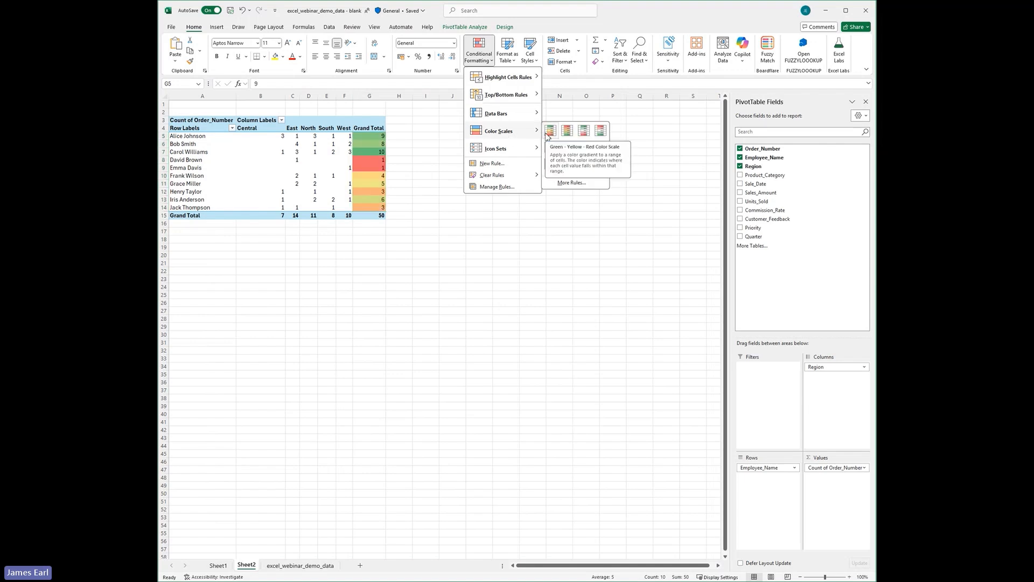
left_click(550, 132)
left_click(427, 167)
left_click(380, 151)
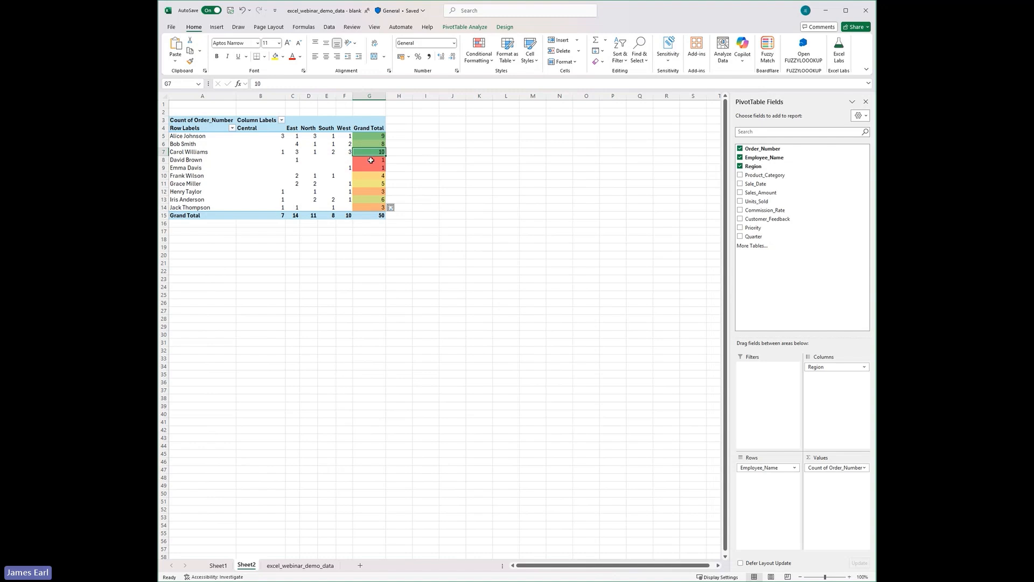
mouse_move(371, 160)
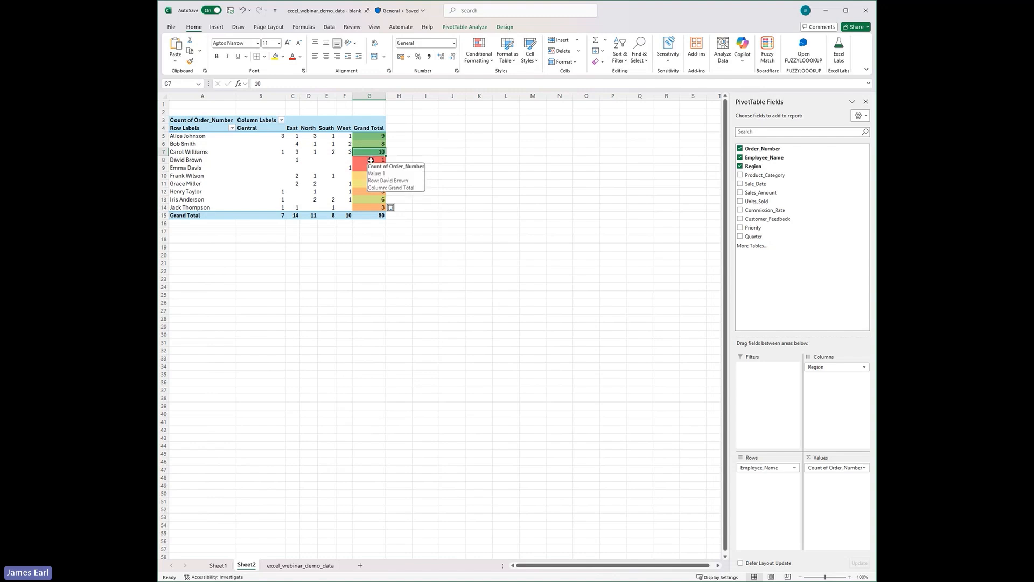
left_click(369, 161)
left_click(364, 168)
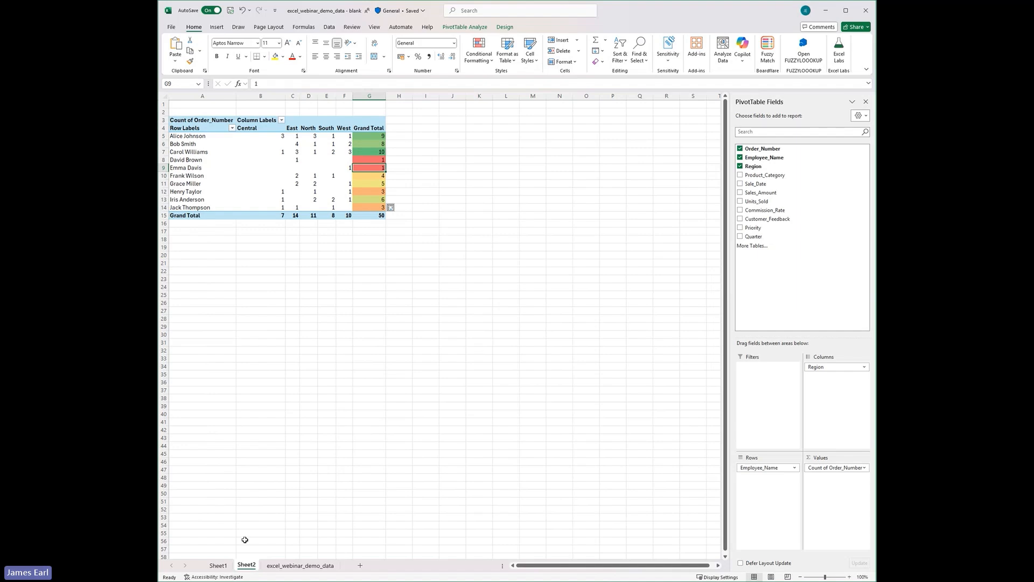
- Add a column headed "First Name" in L1 of the table on the excel_webinar_demo_data sheet
left_click(283, 564)
left_click(793, 106)
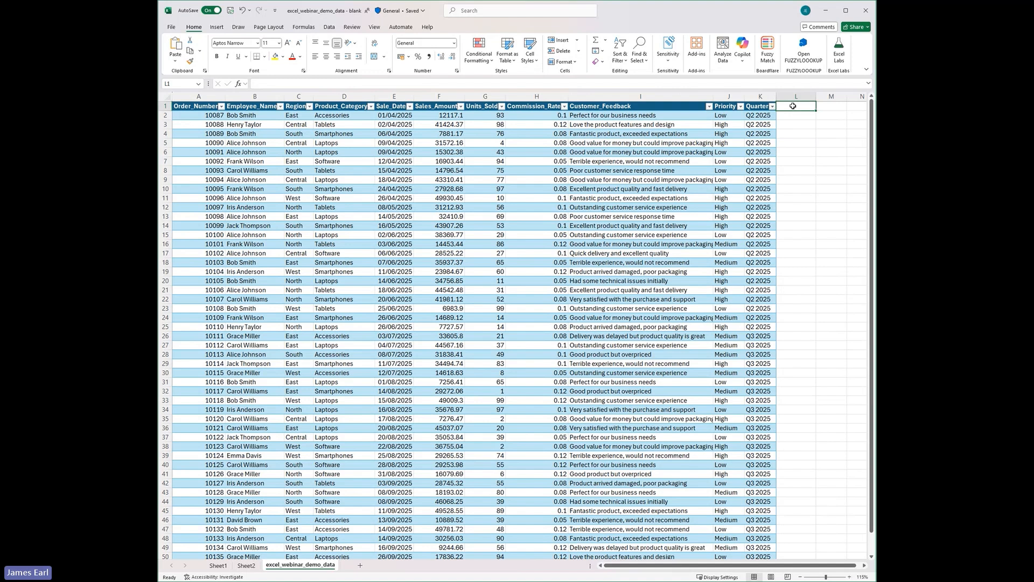
type("First_Name")
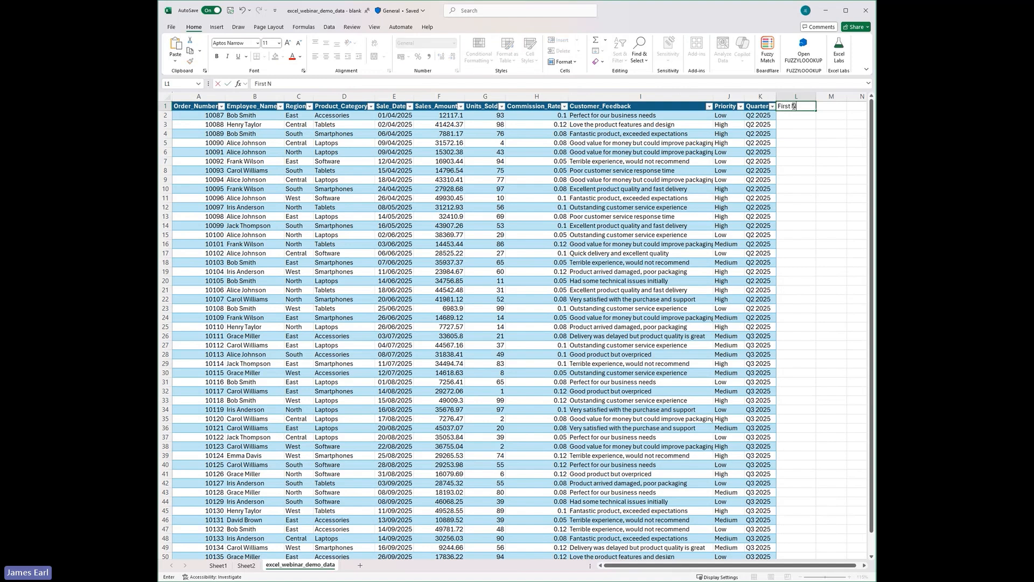
key("Return")
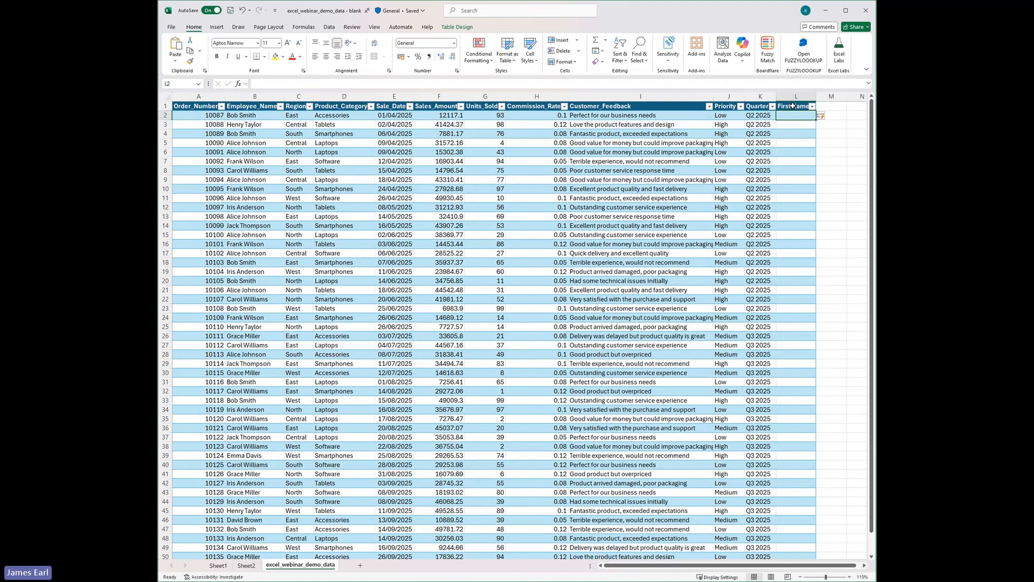
- Fill the First Name column with Flash Fill by entering the first names of the employees in rows 2 and 3
type("Bob")
left_click(257, 115)
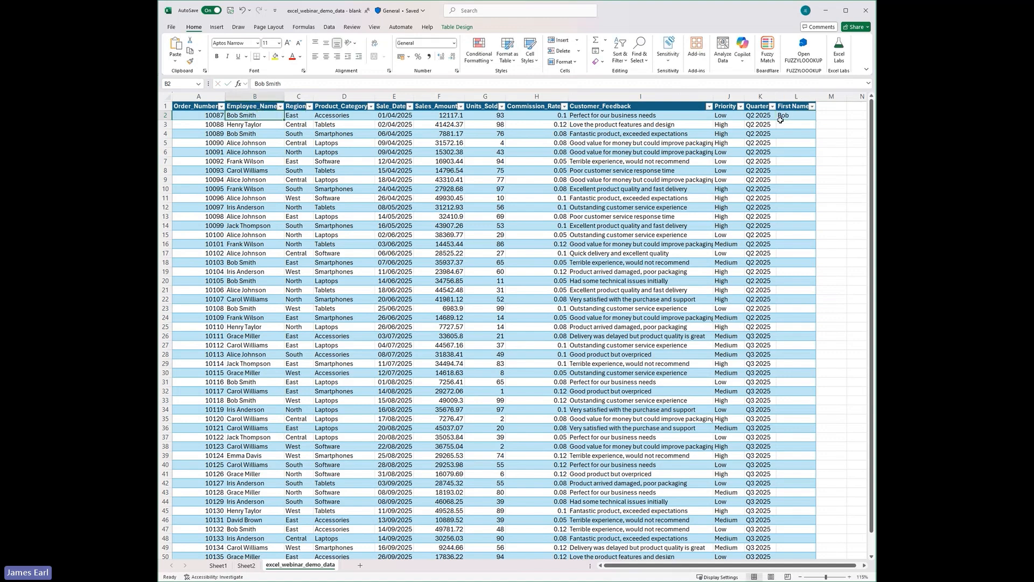
left_click(788, 116)
left_click(797, 124)
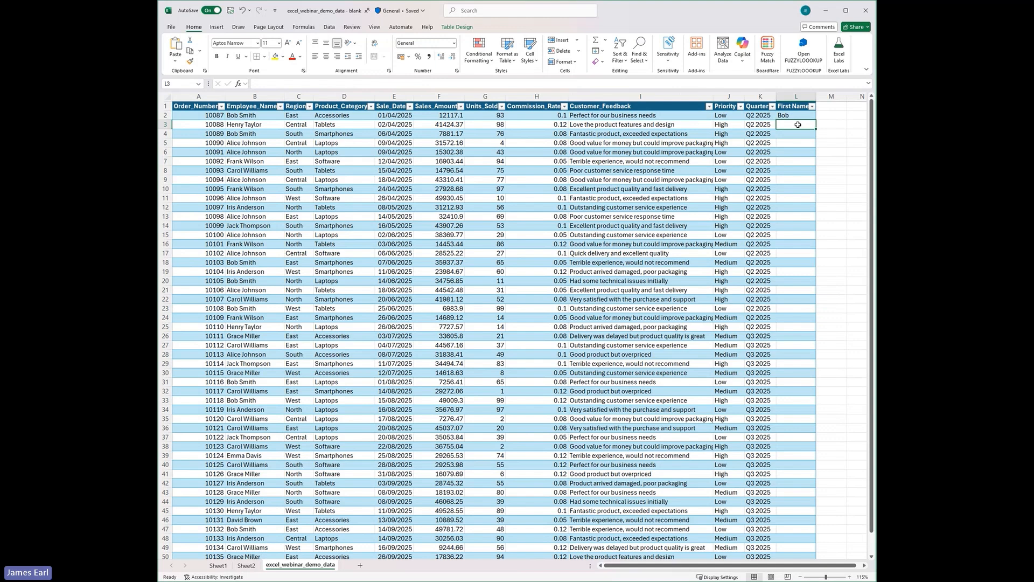
type("Henry")
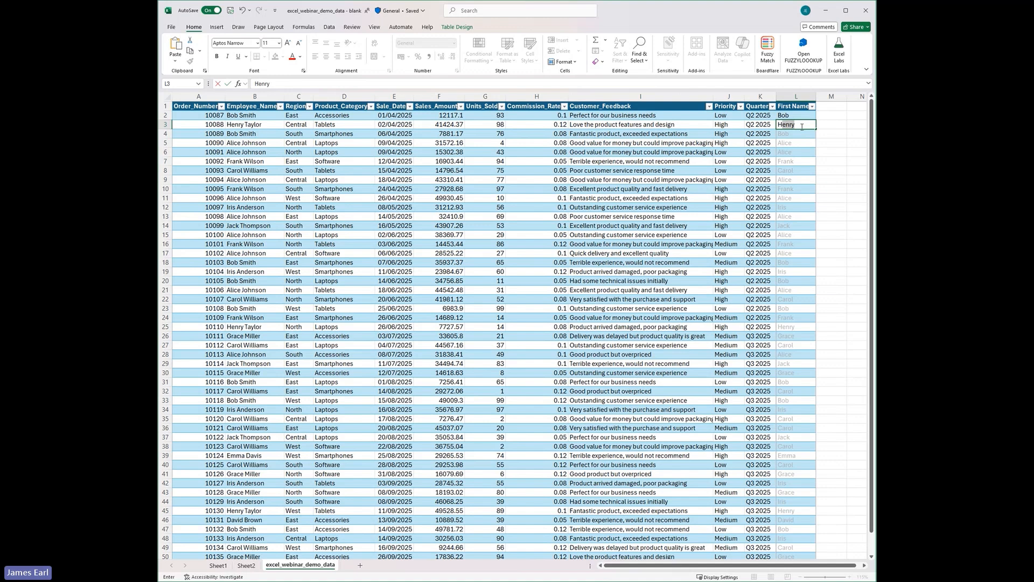
key("Return")
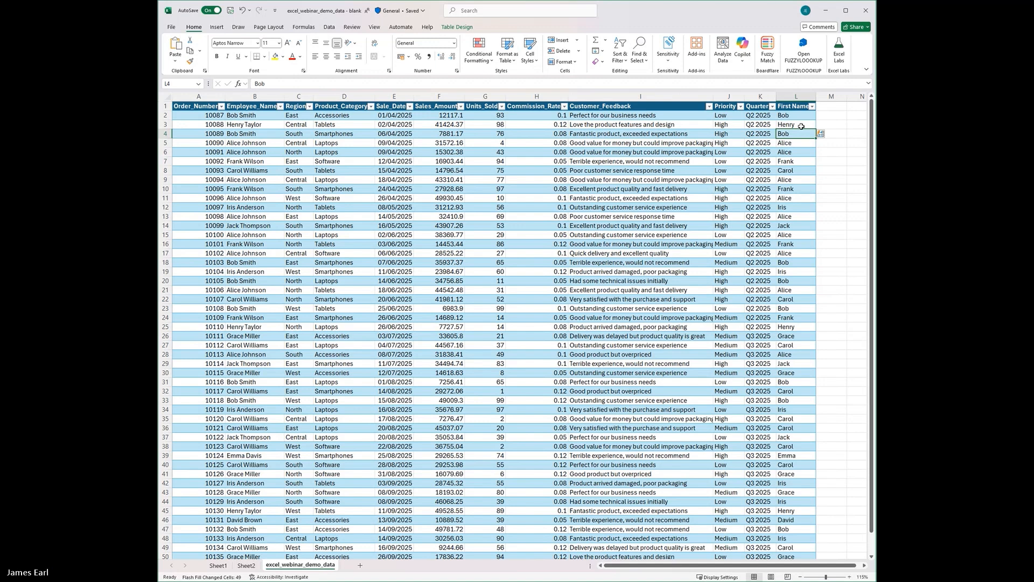
left_click(511, 255)
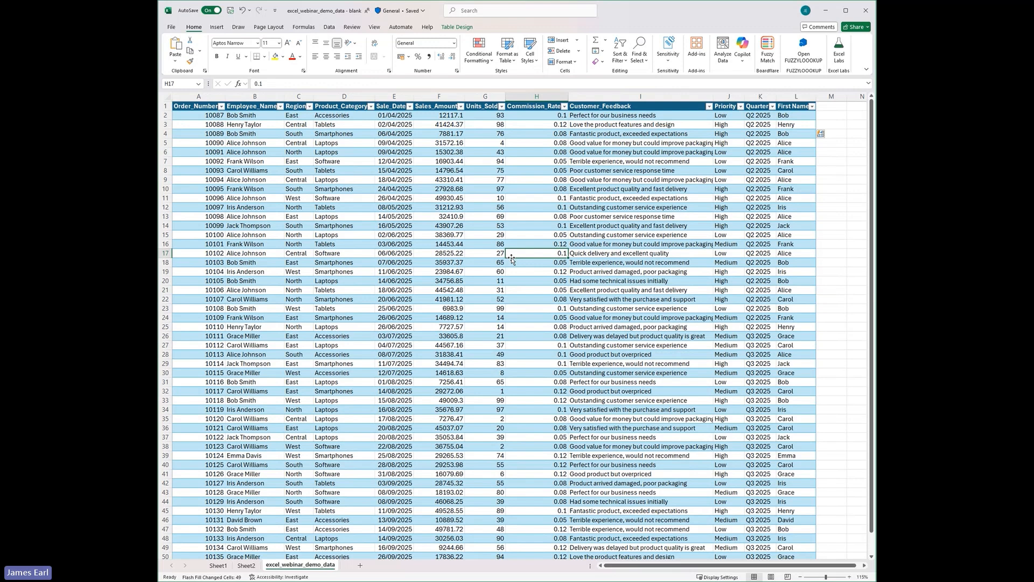
left_click(473, 206)
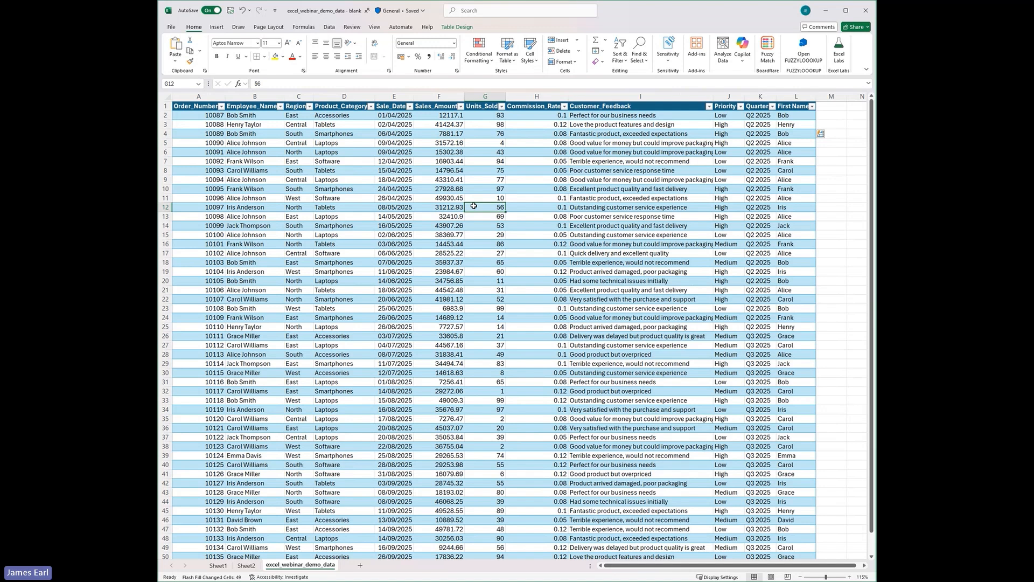
left_click(481, 178)
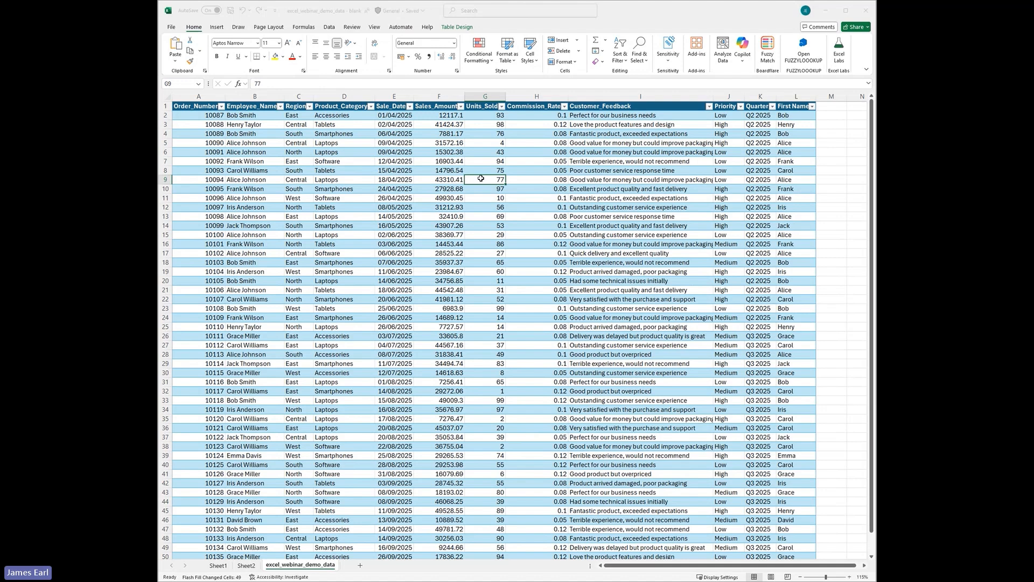
key("Return")
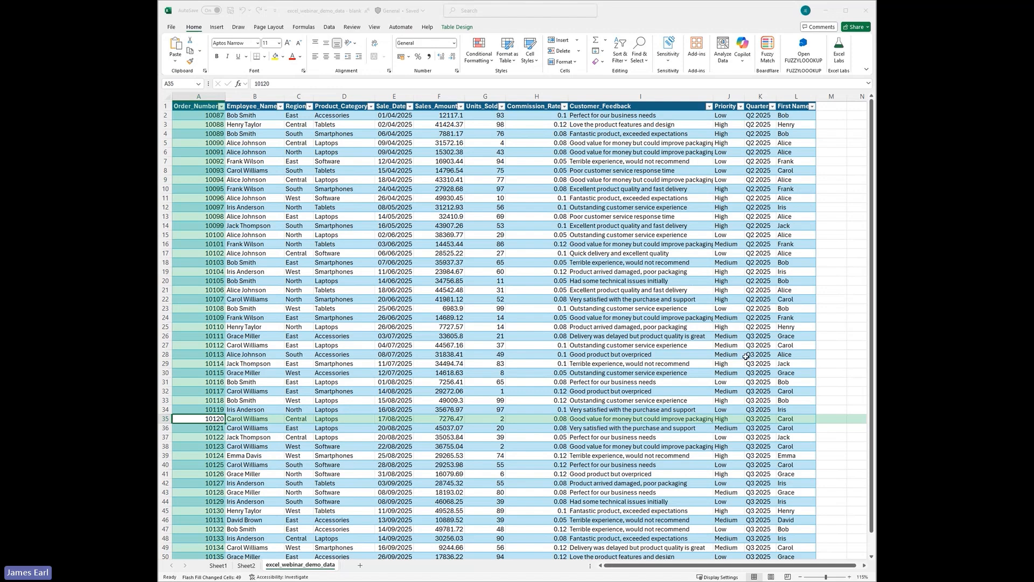
left_click(377, 237)
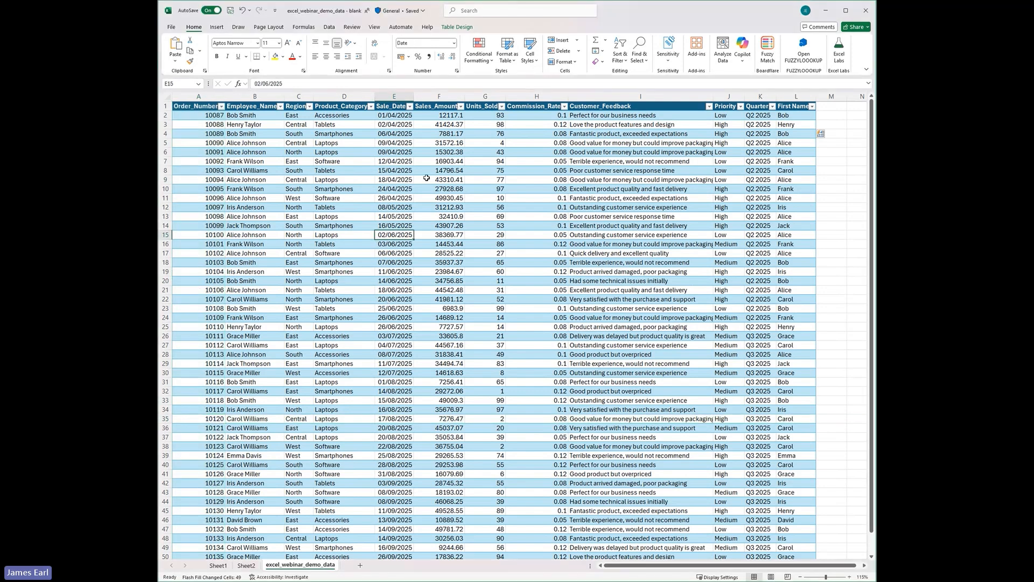
- Add an AutoSum of the Sales_Amount values F2:F51 in F52, directly beneath the table
left_click(452, 114)
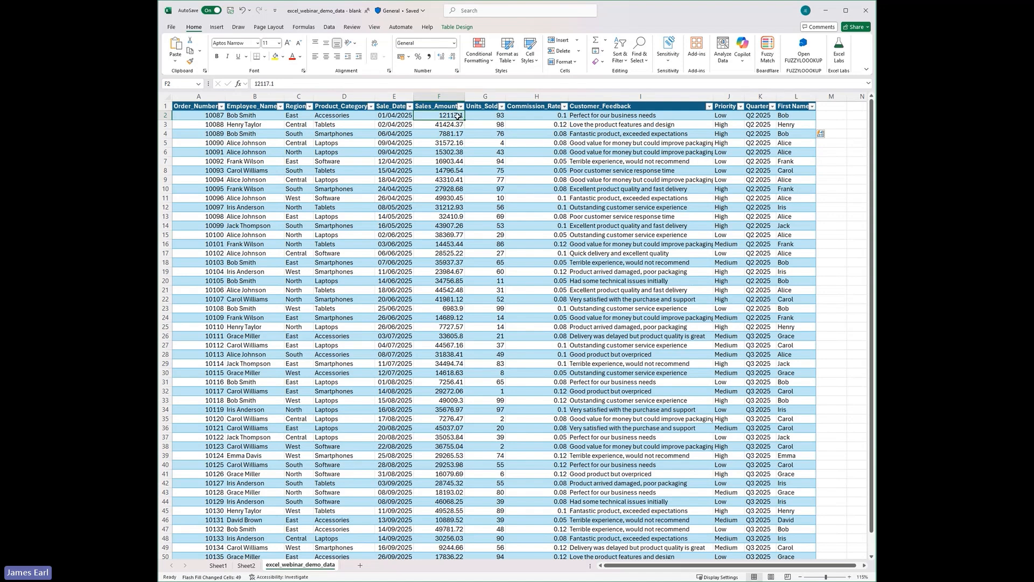
left_click_drag(457, 116, 456, 539)
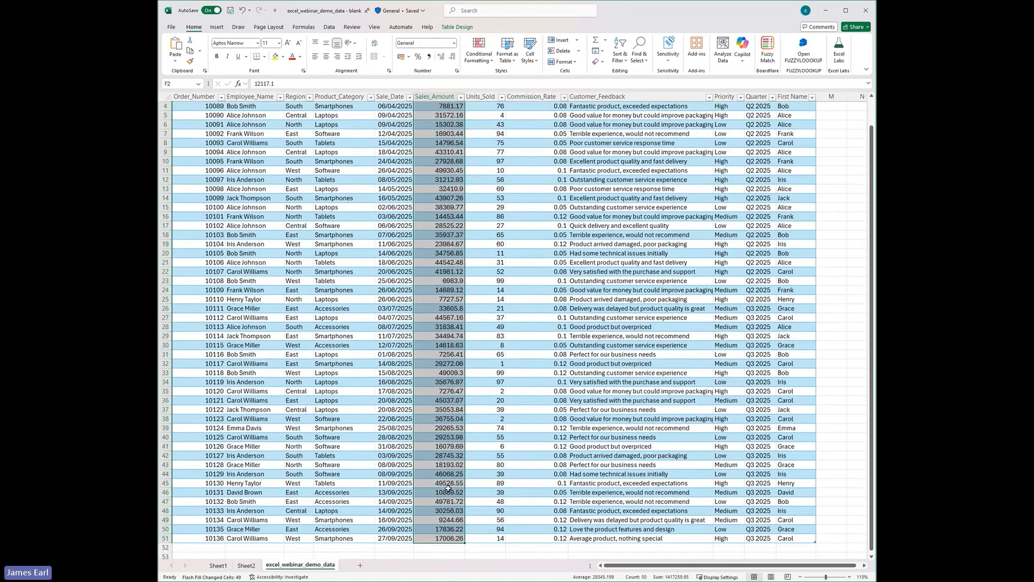
scroll(429, 364, "up", 1)
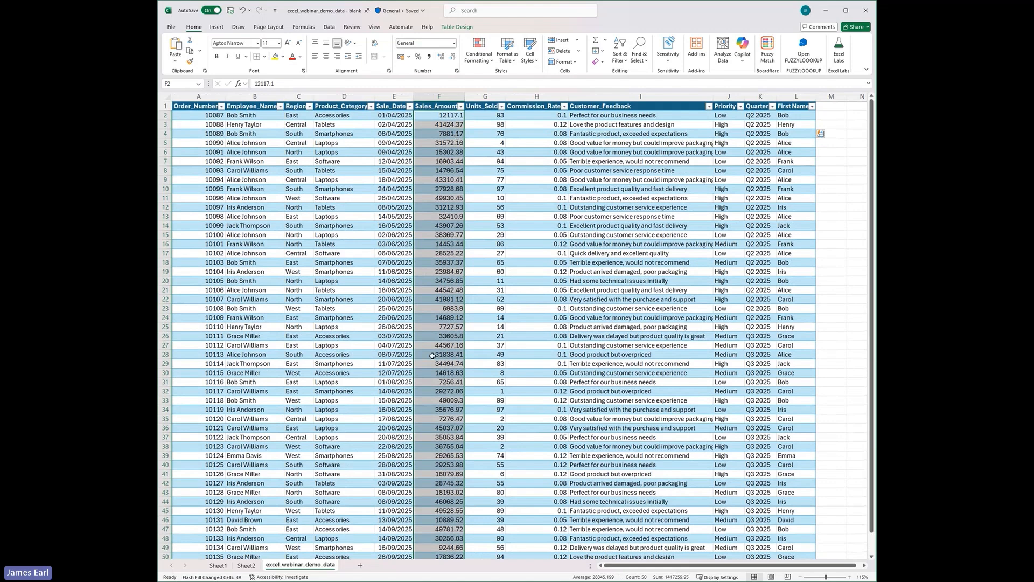
scroll(432, 355, "down", 2)
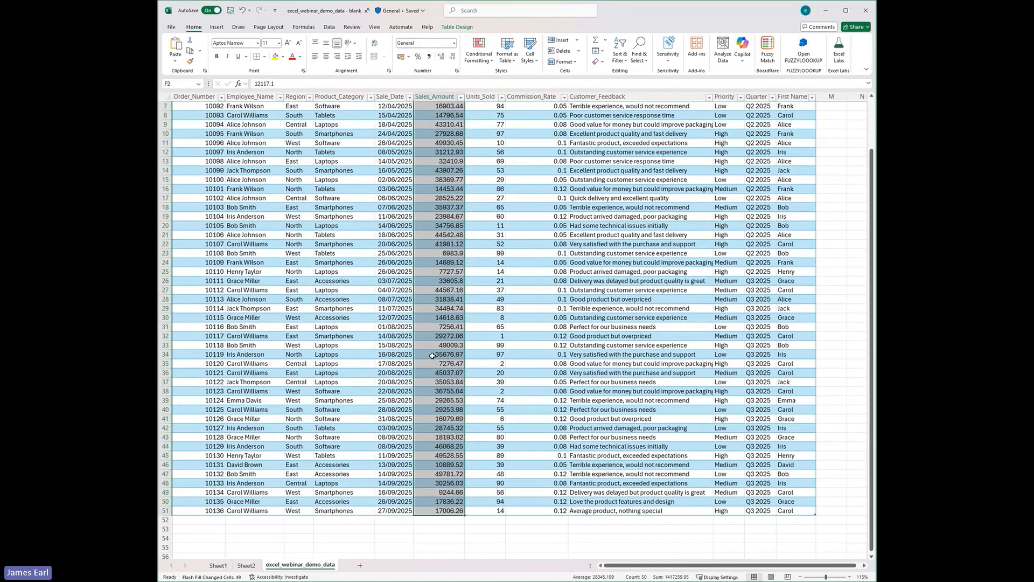
key("alt+equal")
scroll(432, 355, "down", 4)
left_click(444, 464)
left_click(445, 457)
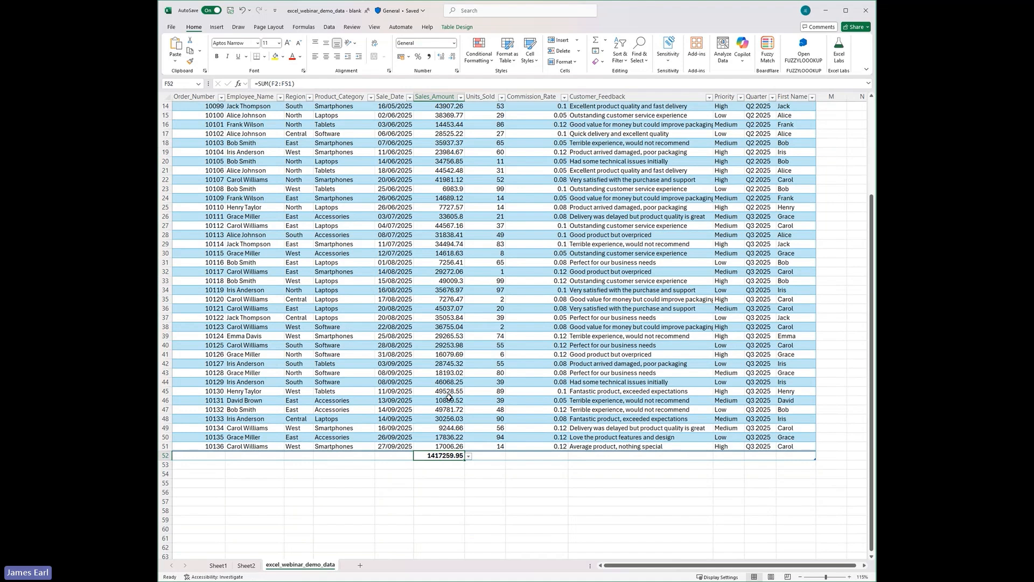
- Try Count for the Sales_Amount total in F52 and set its function to Average
left_click(468, 456)
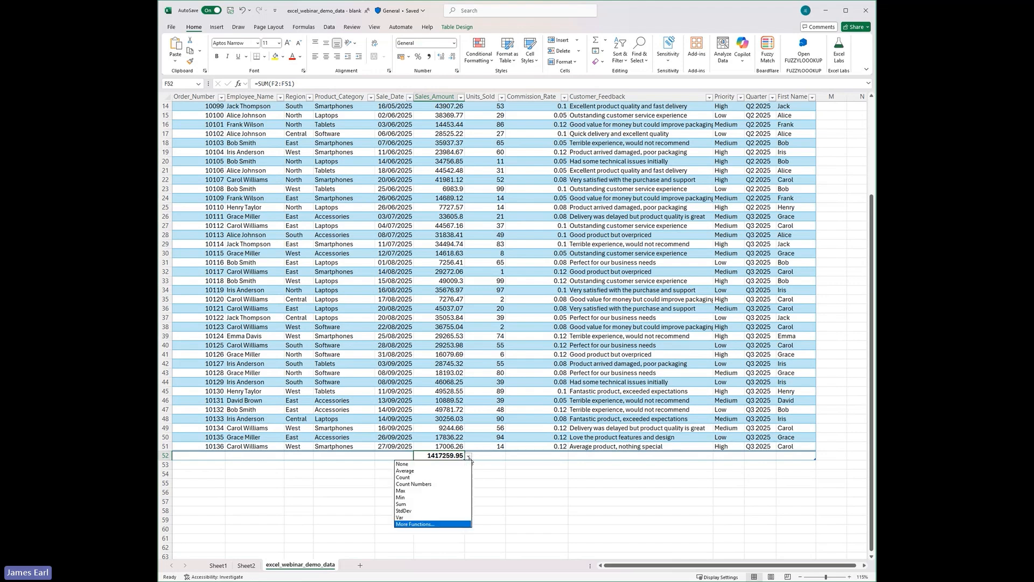
left_click(445, 477)
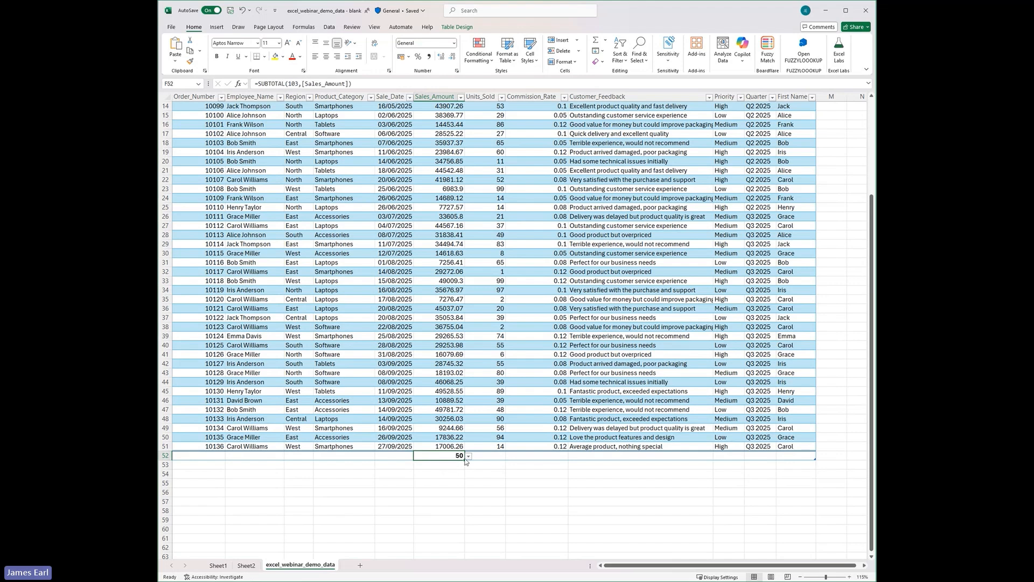
left_click(468, 456)
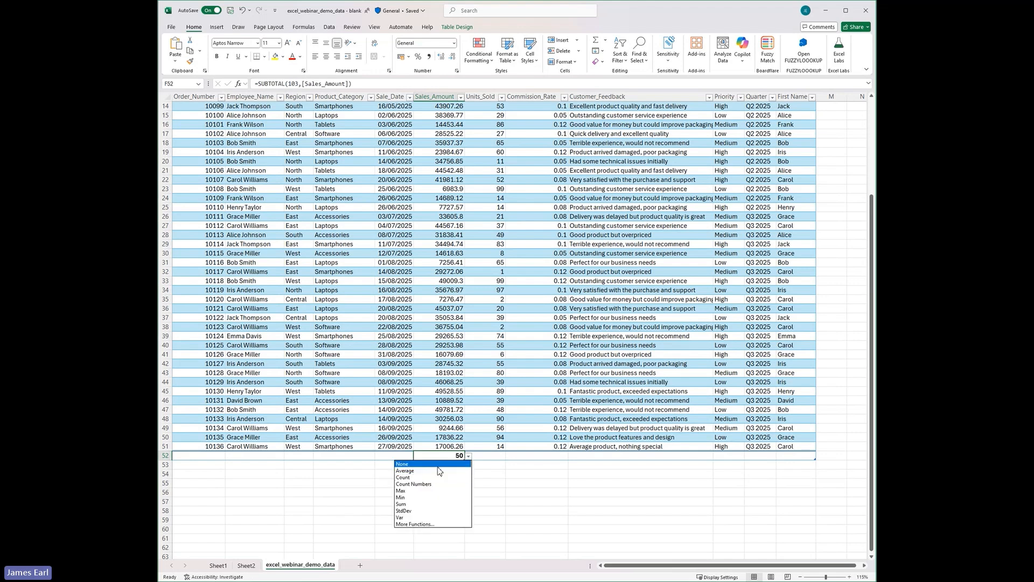
left_click(402, 468)
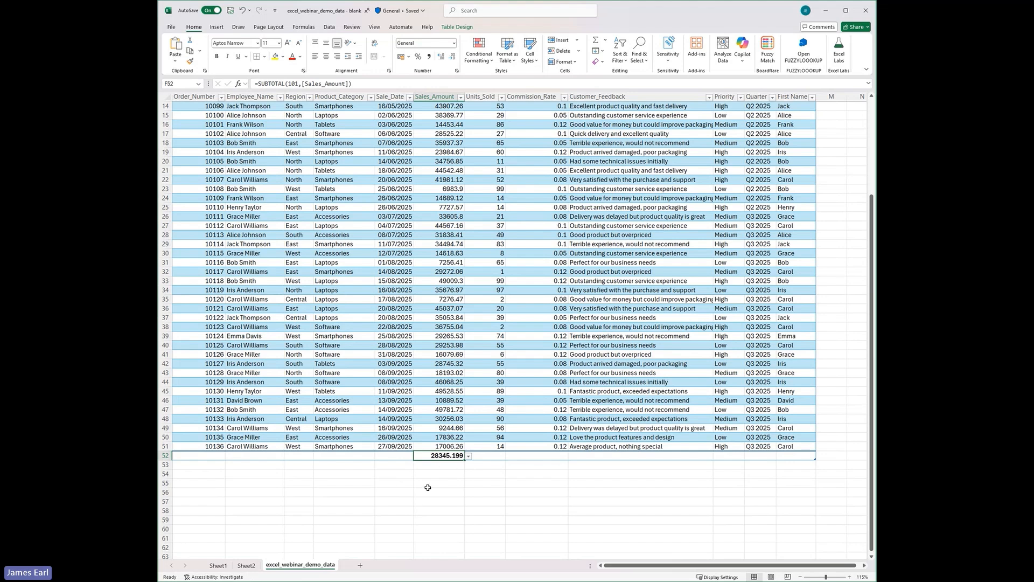
scroll(434, 358, "up", 4)
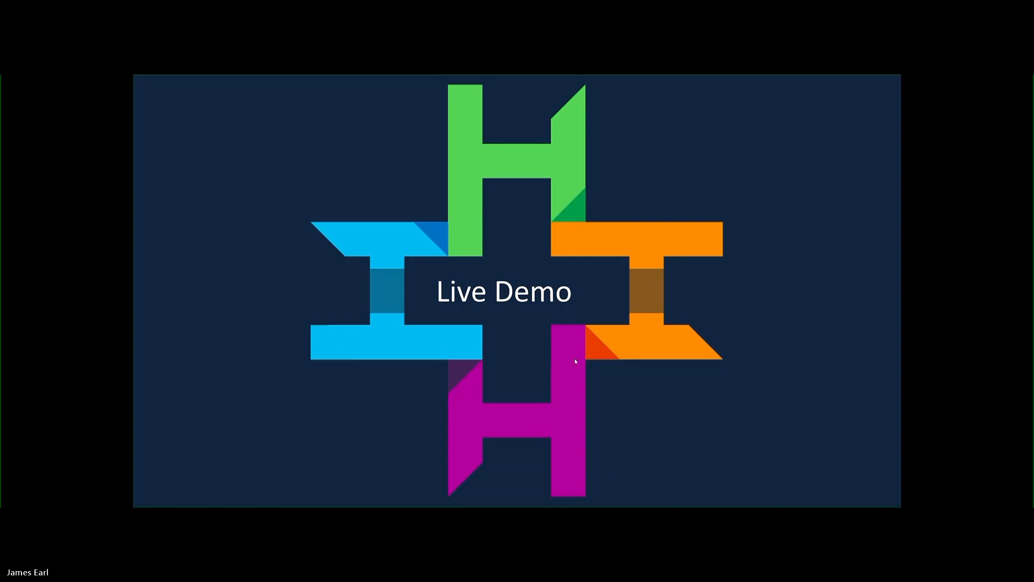
left_click(708, 310)
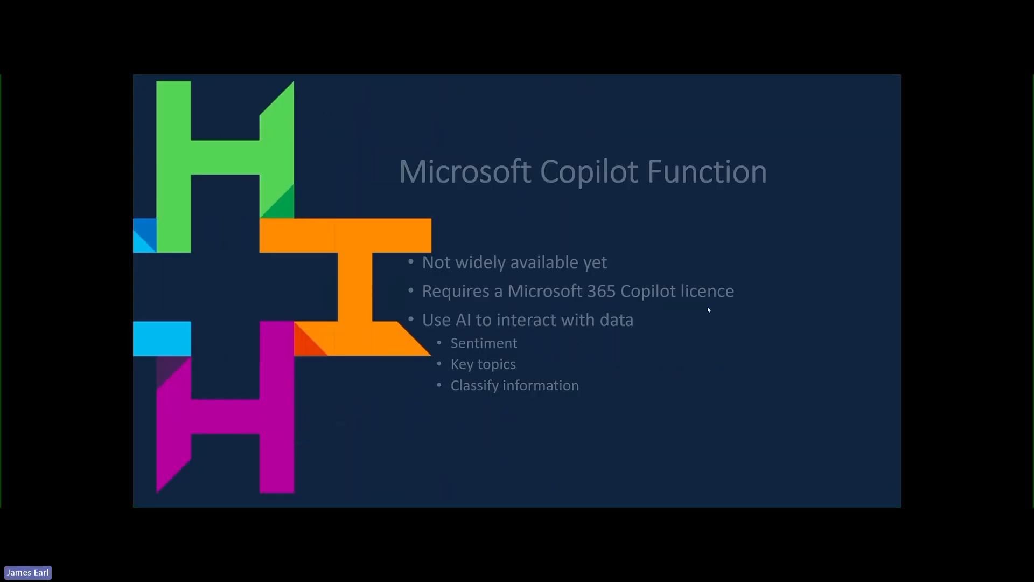